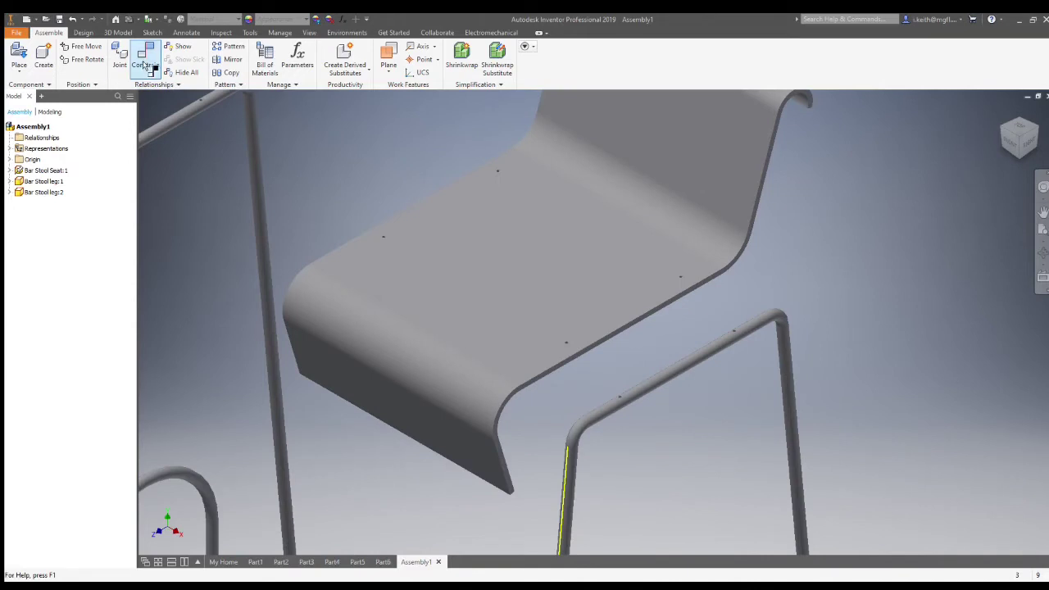
- Constrain the front hole axis of Bar Stool leg:1 to the matching front hole axis in the seat
scroll(620, 405, "down", 8)
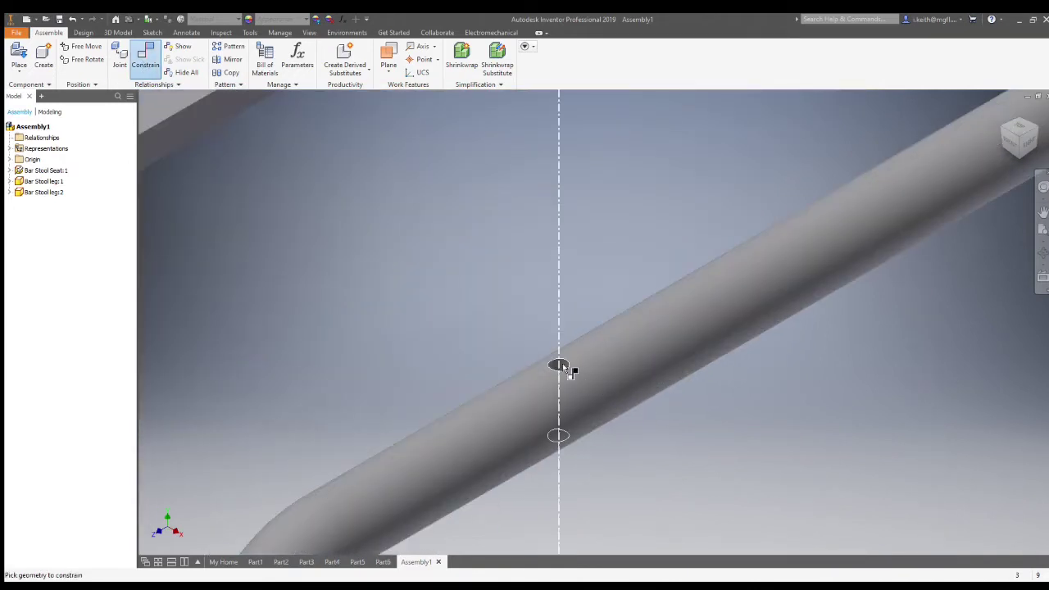
left_click(562, 366)
scroll(567, 363, "up", 5)
scroll(492, 279, "down", 4)
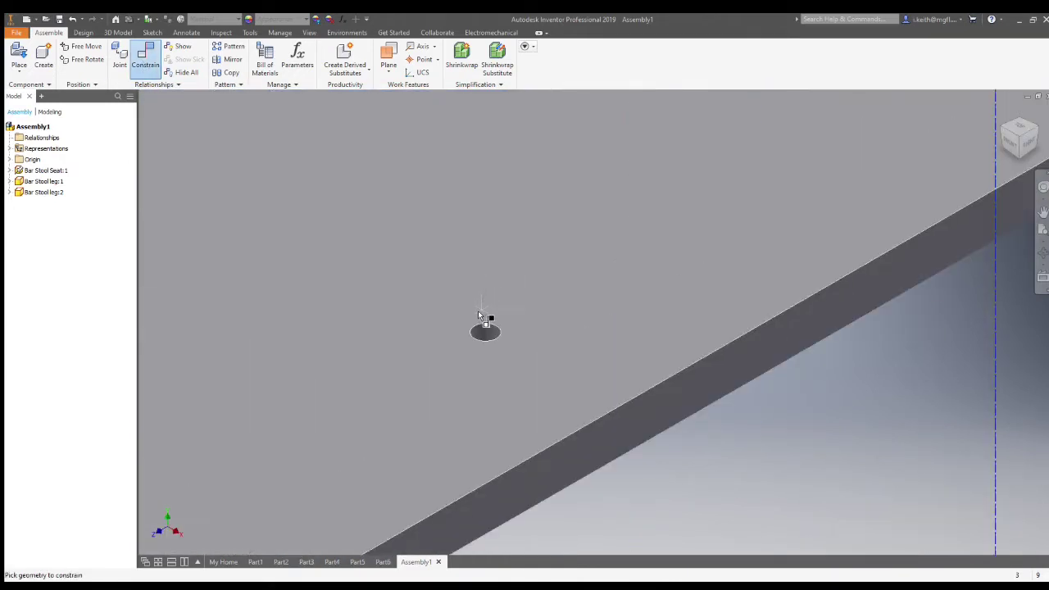
left_click(485, 331)
scroll(492, 328, "up", 5)
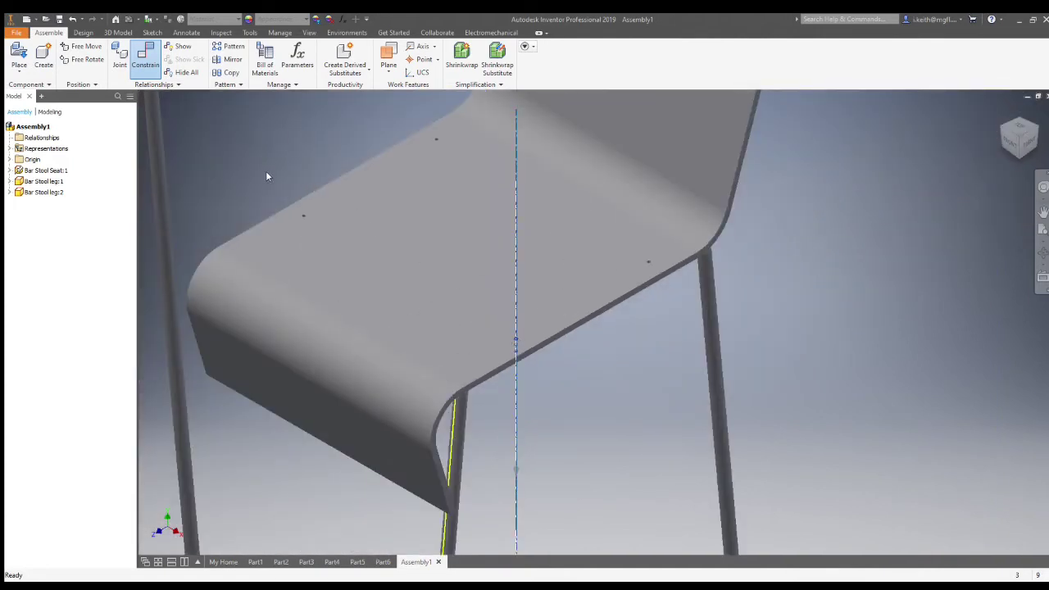
left_click(287, 204)
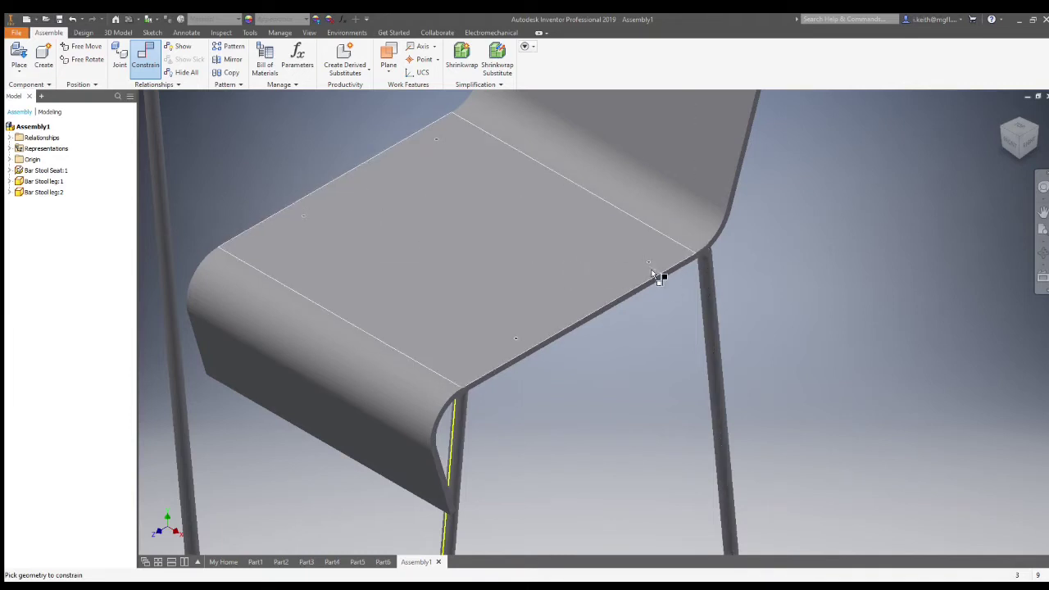
- Constrain the rear hole axis of Bar Stool leg:1 to the matching rear hole axis in the seat
middle_click_drag(649, 368, 633, 269, "shift")
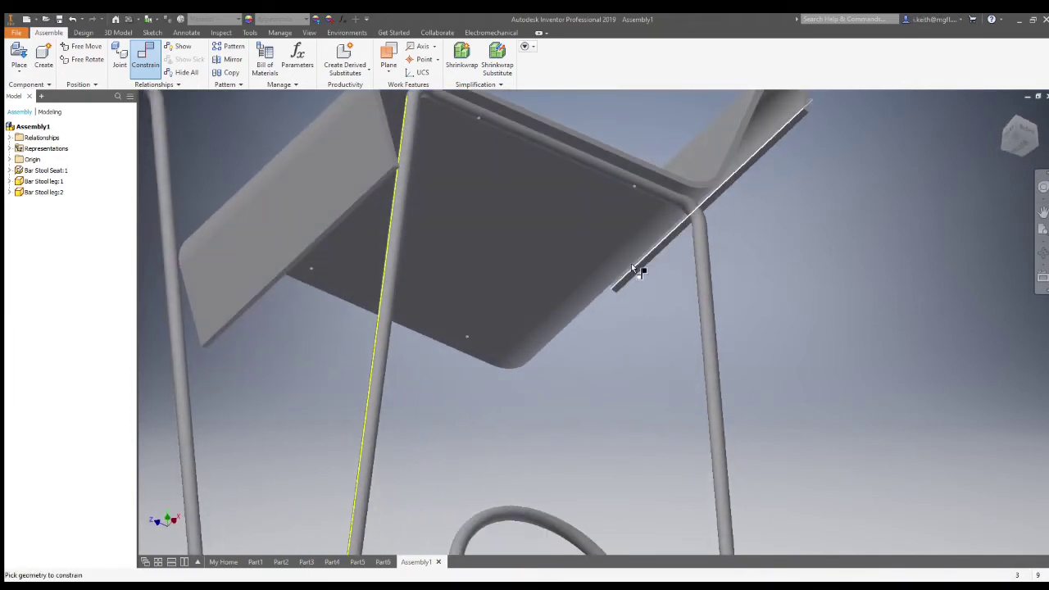
scroll(633, 268, "up", 6)
left_click(656, 162)
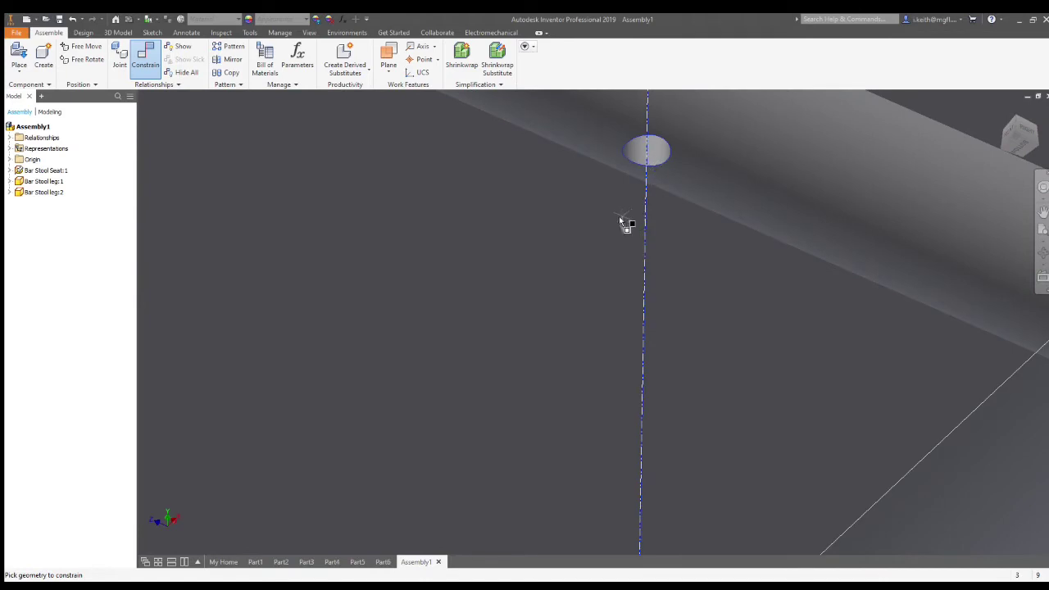
middle_click_drag(626, 224, 629, 371, "shift")
left_click(630, 371)
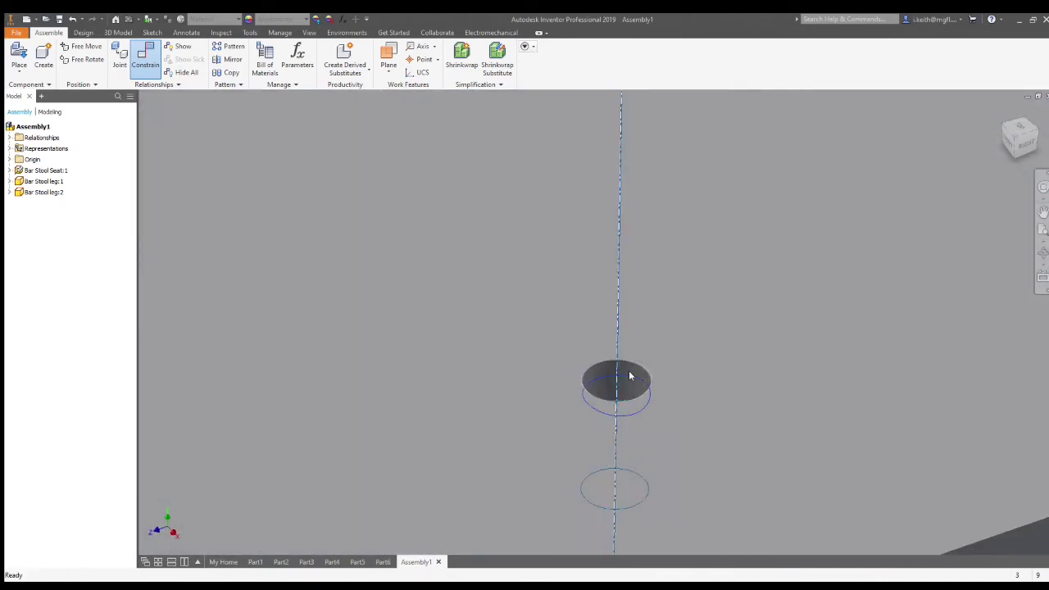
left_click(263, 226)
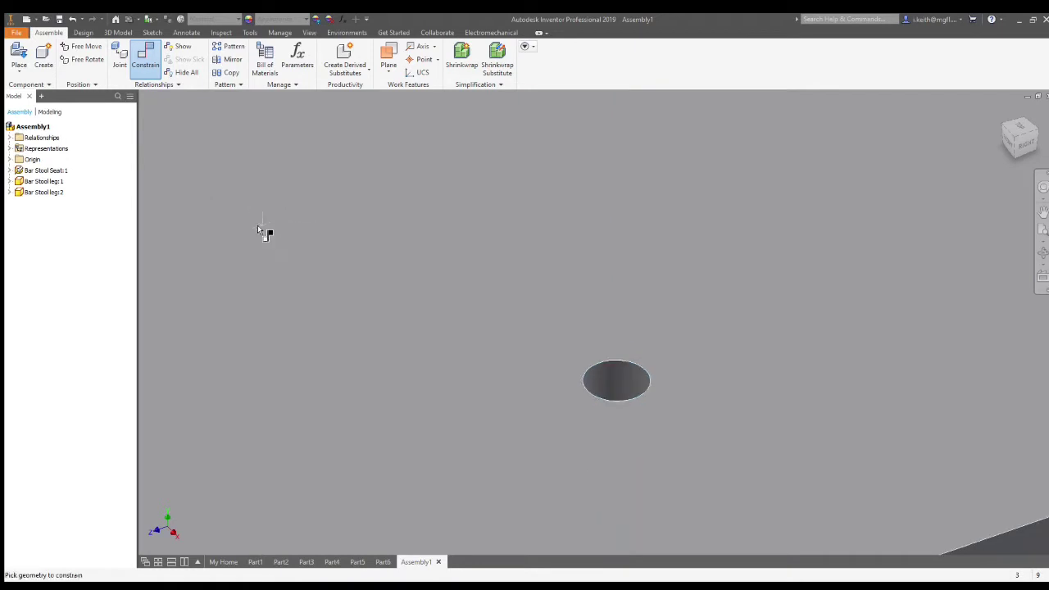
- Move Bar Stool leg:1 down along its hole axes, clear of the seat
scroll(387, 335, "down", 8)
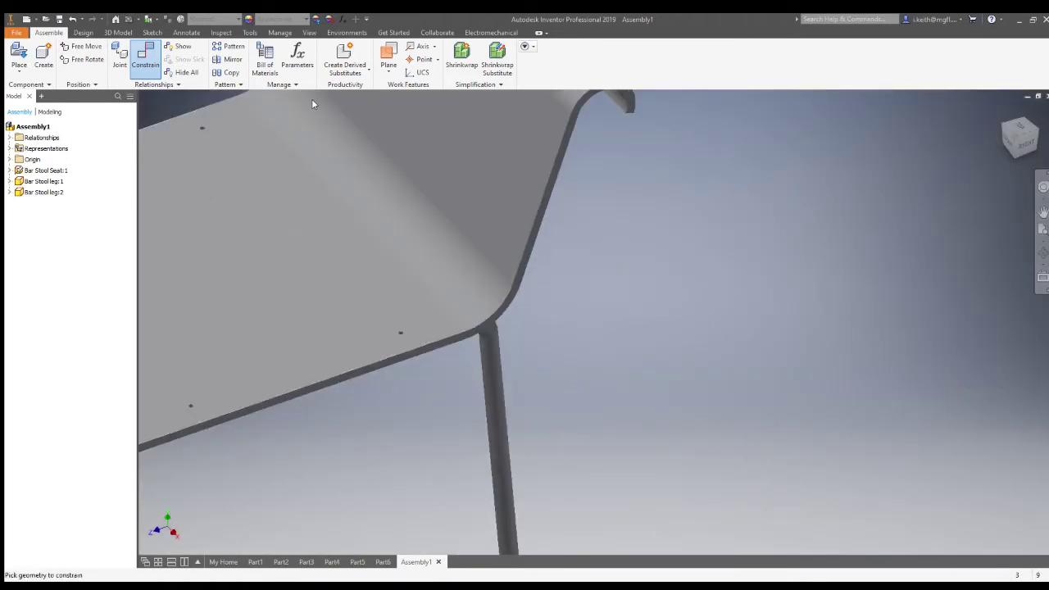
scroll(317, 335, "down", 6)
middle_click_drag(382, 336, 438, 410, "shift")
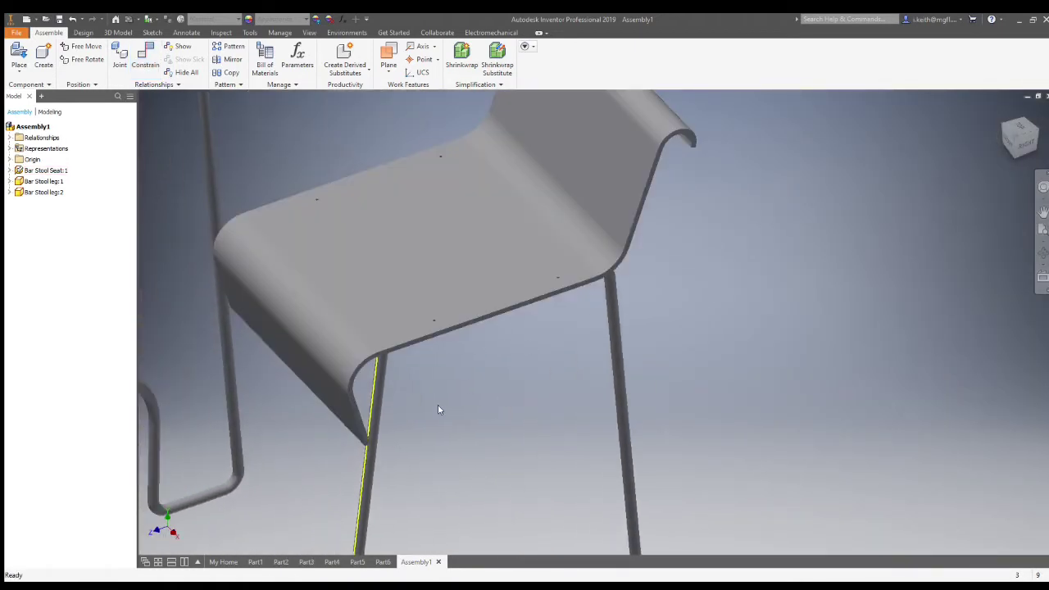
scroll(438, 410, "down", 3)
left_click_drag(393, 452, 387, 537)
scroll(454, 466, "up", 4)
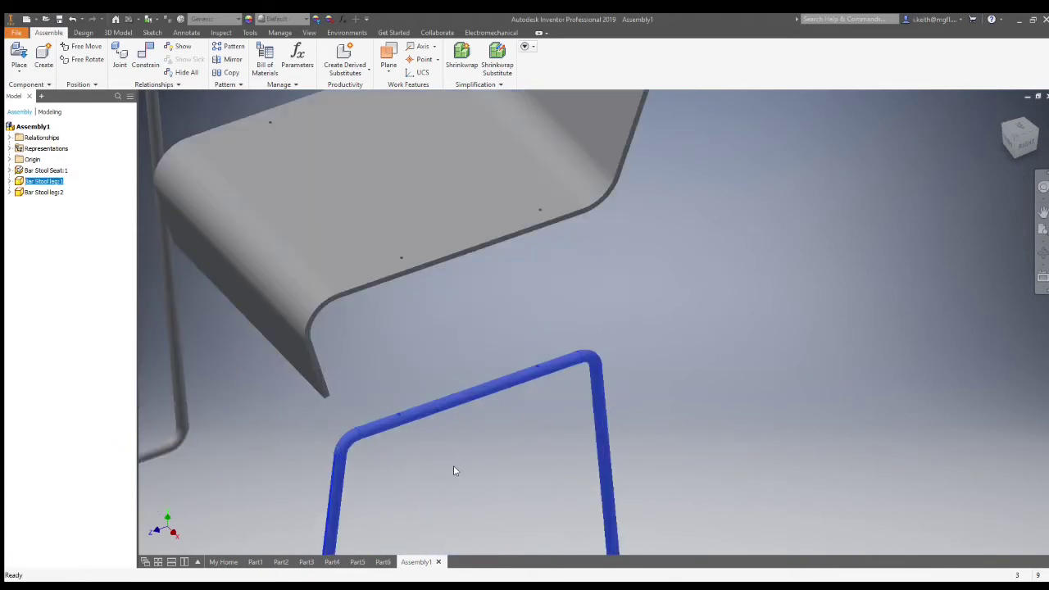
left_click(443, 357)
- Make the top tube surface of Bar Stool leg:1 tangent to the underside face of the seat
left_click(145, 58)
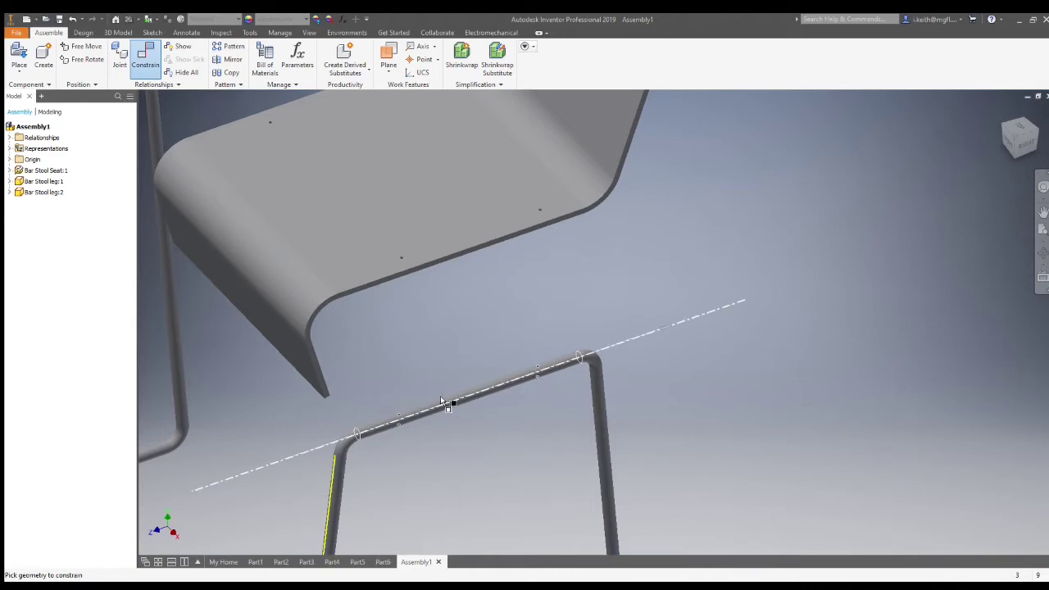
scroll(440, 400, "down", 3)
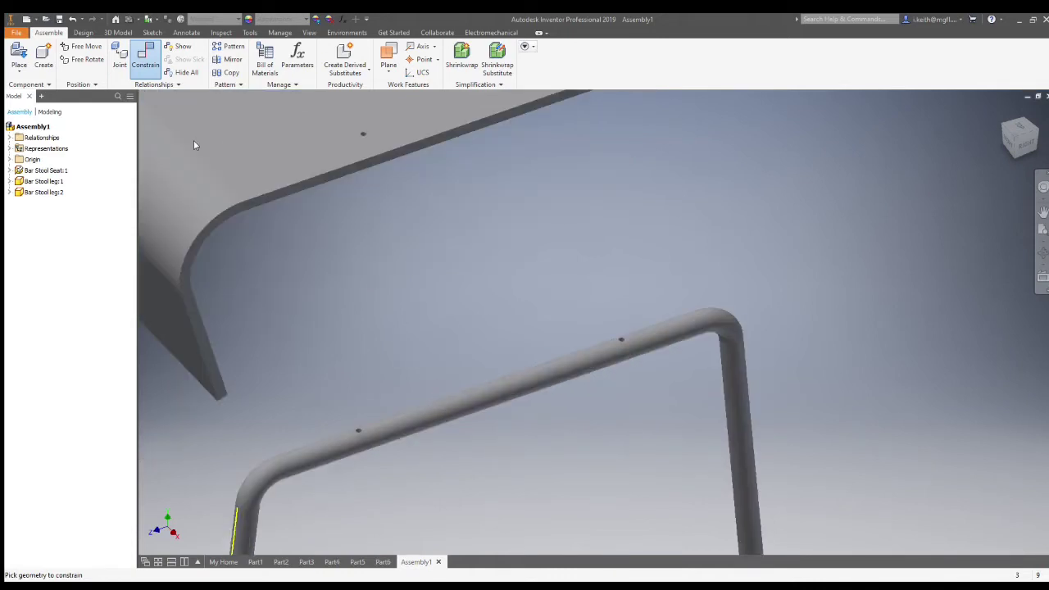
left_click(512, 377)
middle_click_drag(457, 346, 574, 160, "shift")
left_click(565, 130)
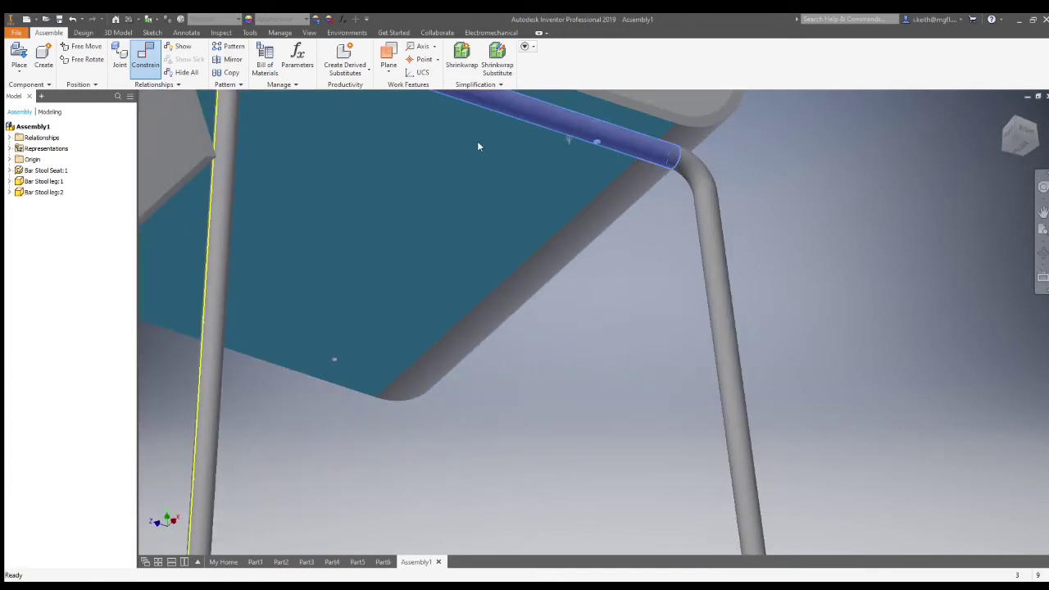
left_click(282, 203)
key("Escape")
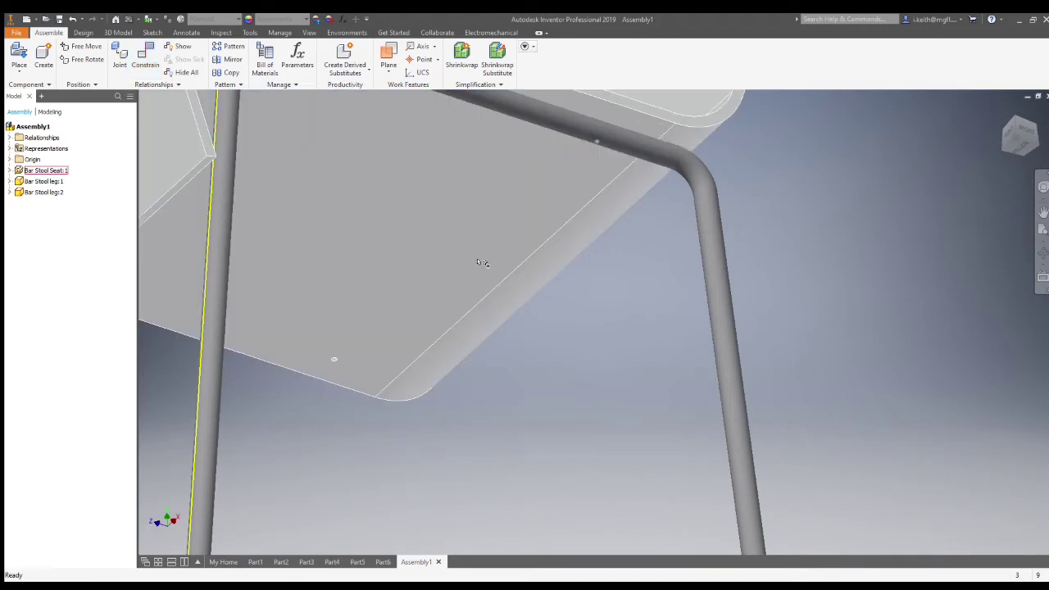
- Constrain the front hole axis of Bar Stool leg:2 to the seat's opposite front hole axis, with the leg pointing downward
key("F6")
middle_click_drag(410, 320, 525, 358, "shift")
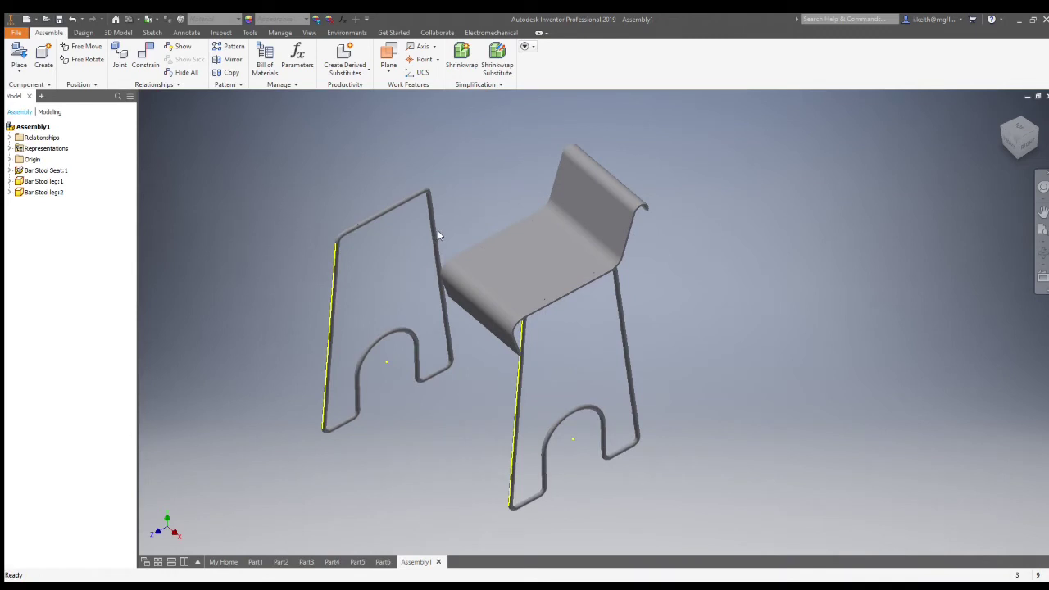
scroll(345, 189, "up", 5)
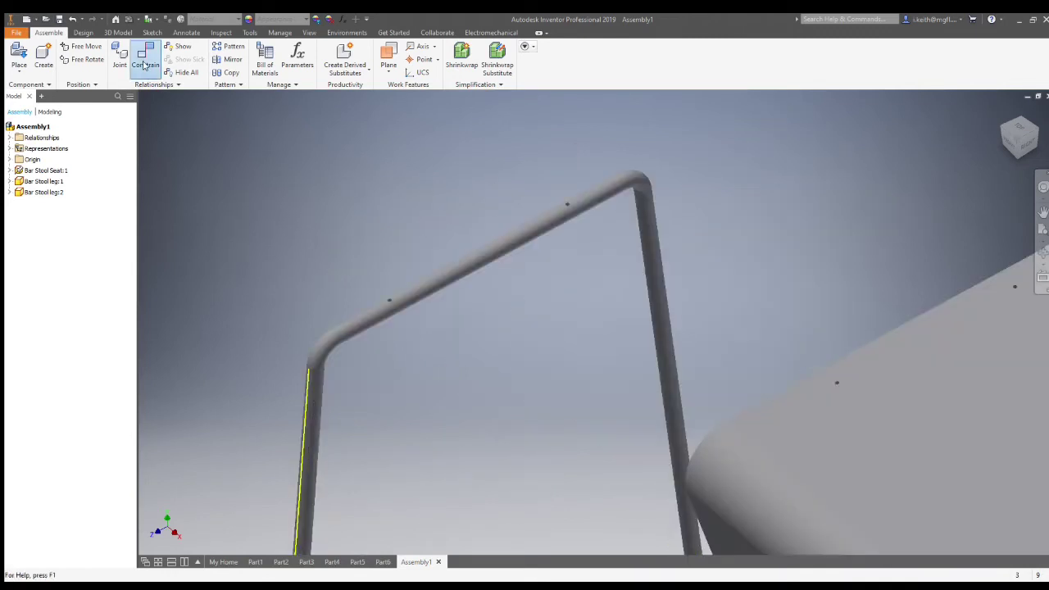
scroll(369, 297, "up", 5)
left_click(459, 334)
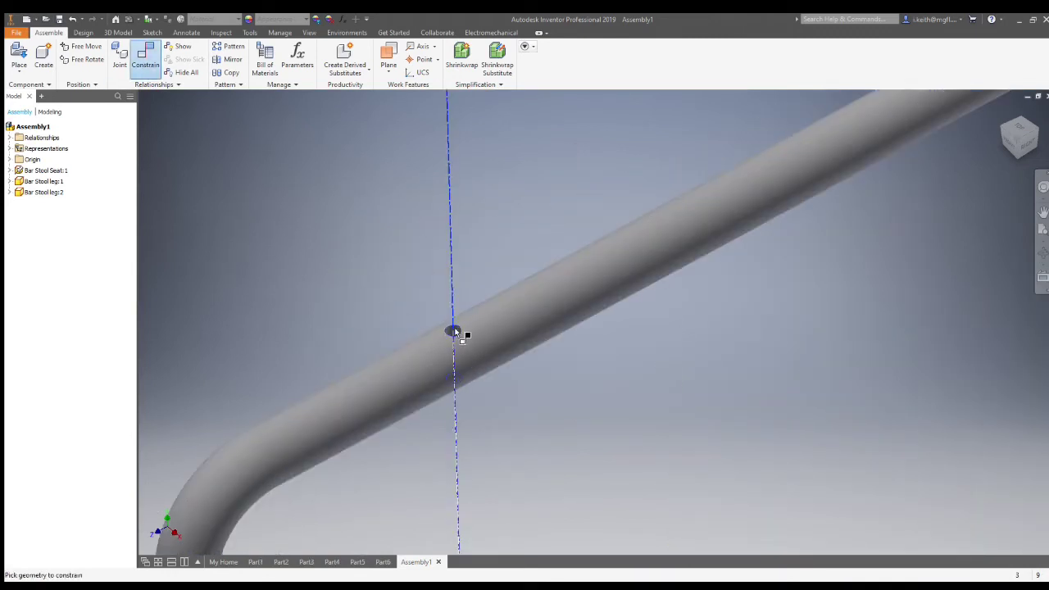
scroll(611, 343, "down", 7)
scroll(738, 383, "up", 8)
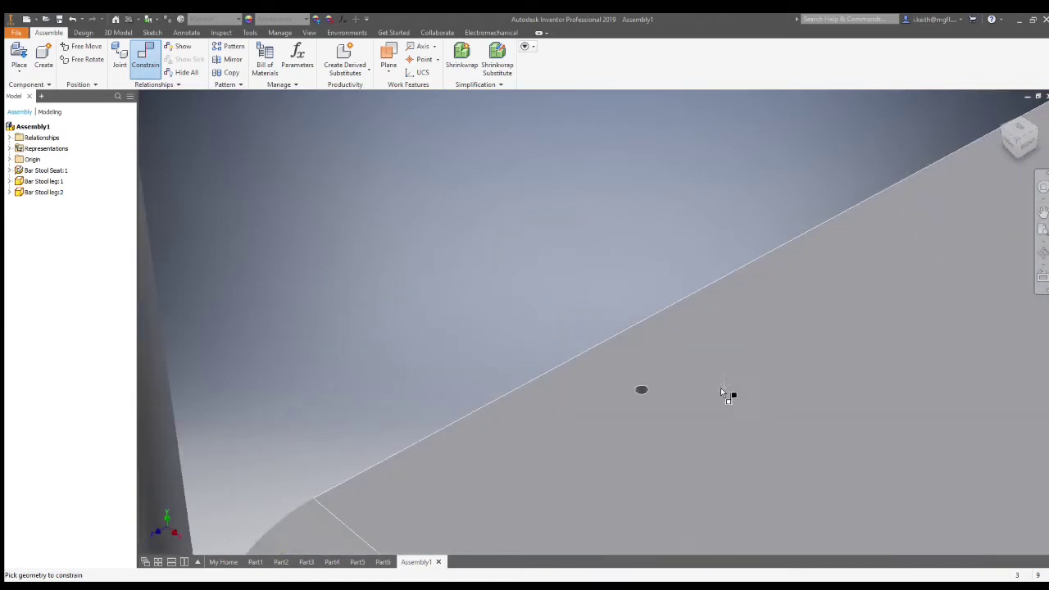
left_click(643, 398)
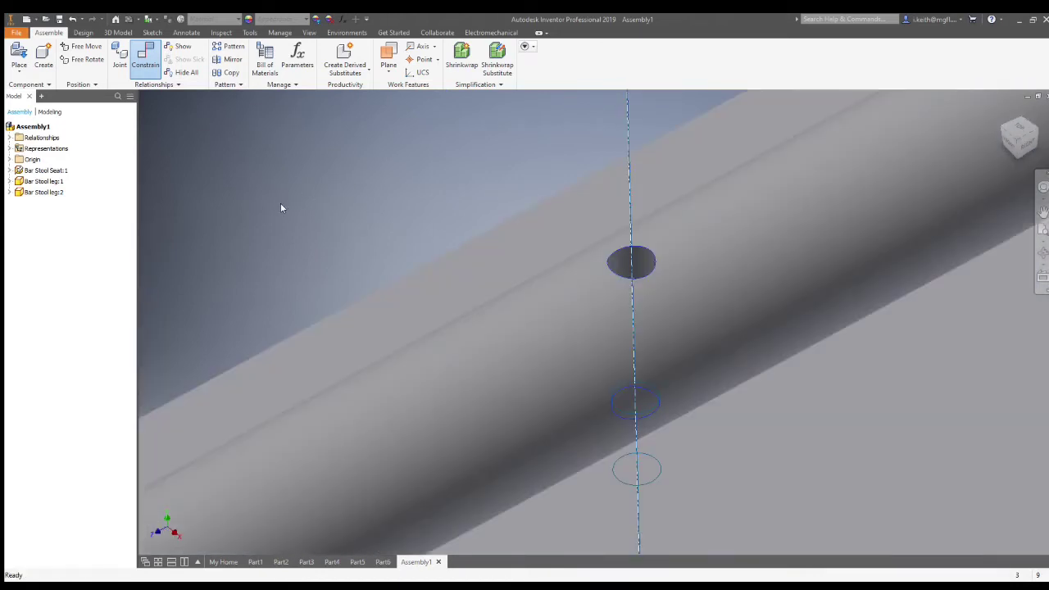
scroll(455, 293, "down", 8)
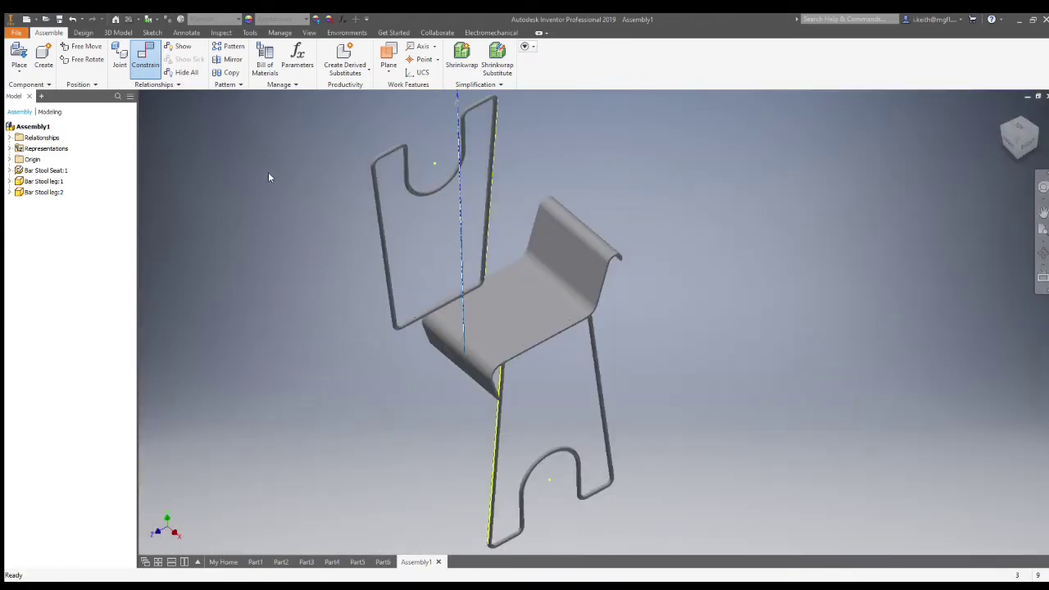
key("Return")
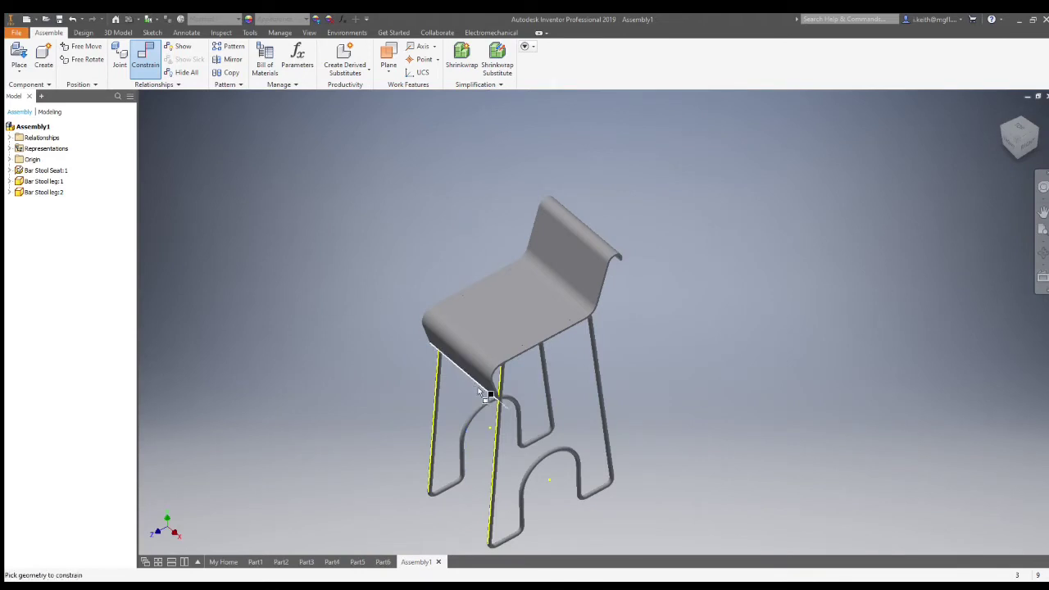
- Constrain the rear hole axis of Bar Stool leg:2 to the matching rear hole axis in the seat
middle_click_drag(499, 281, 458, 277, "shift")
scroll(481, 298, "up", 8)
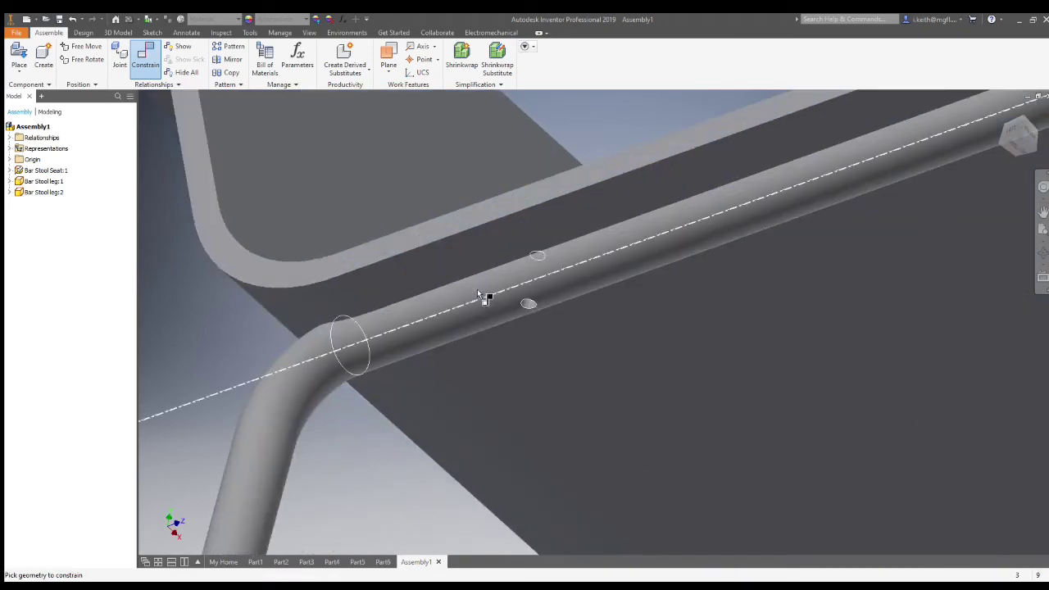
left_click(531, 304)
scroll(539, 332, "down", 3)
middle_click_drag(540, 332, 593, 333, "shift")
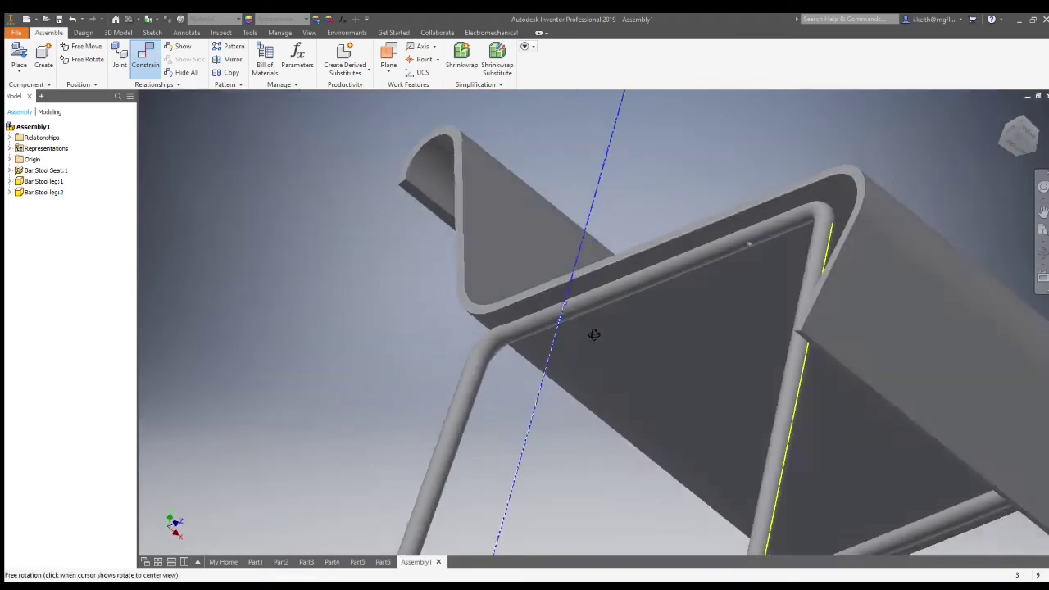
scroll(508, 352, "up", 5)
middle_click_drag(509, 351, 581, 324, "shift")
scroll(722, 229, "up", 5)
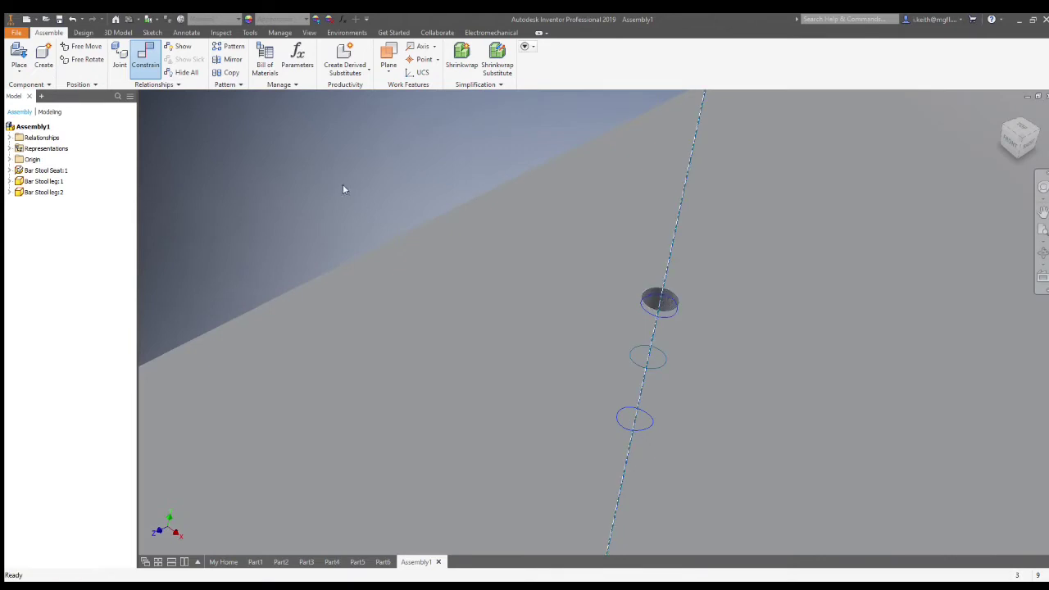
key("Escape")
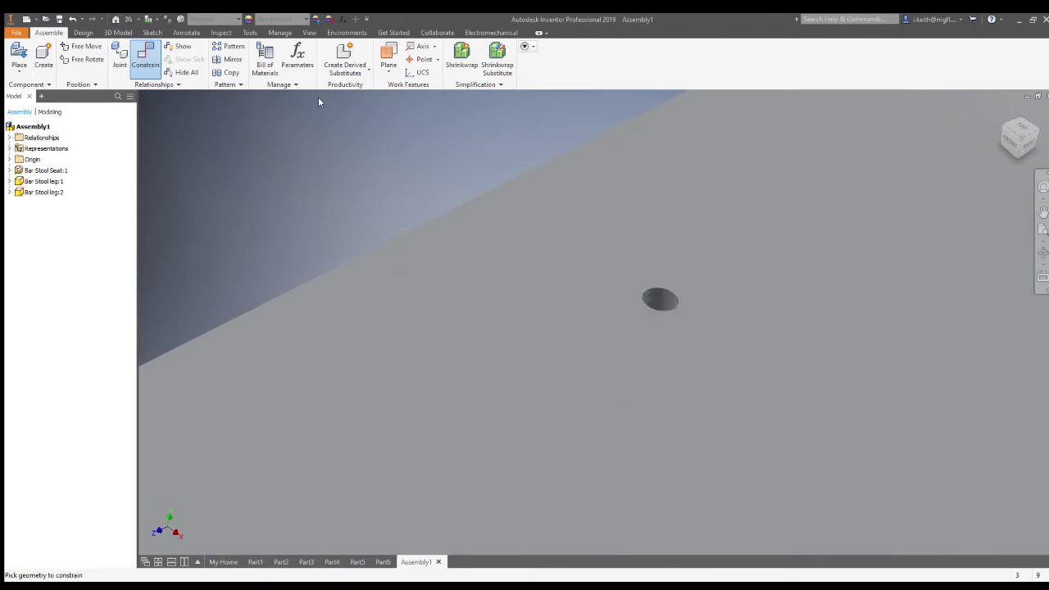
key("Escape")
- Move Bar Stool leg:2 down along its hole axes, away from the seat's underside
scroll(475, 354, "down", 10)
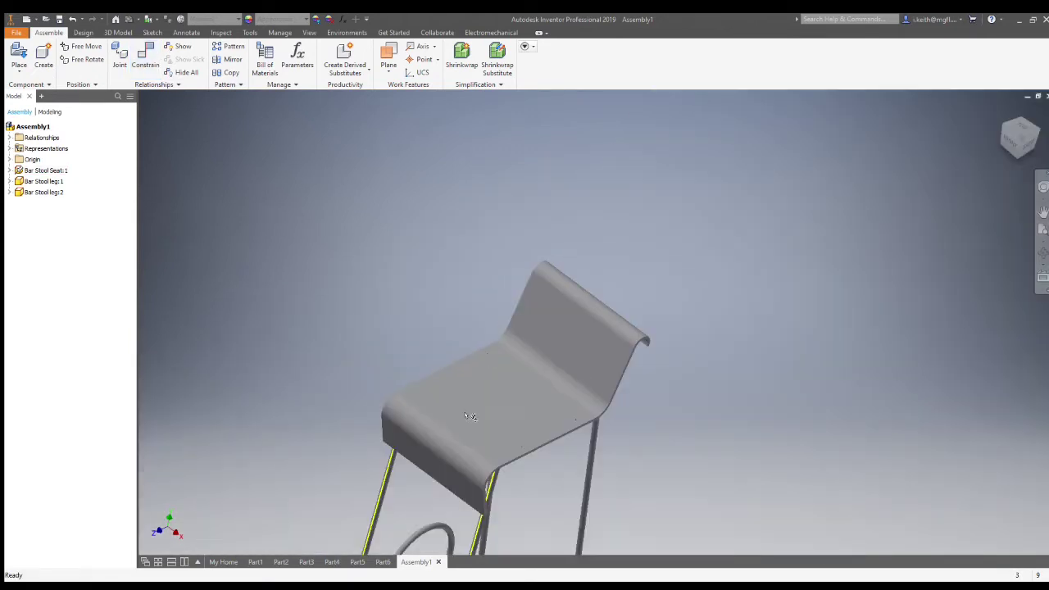
middle_click_drag(476, 354, 597, 464, "shift")
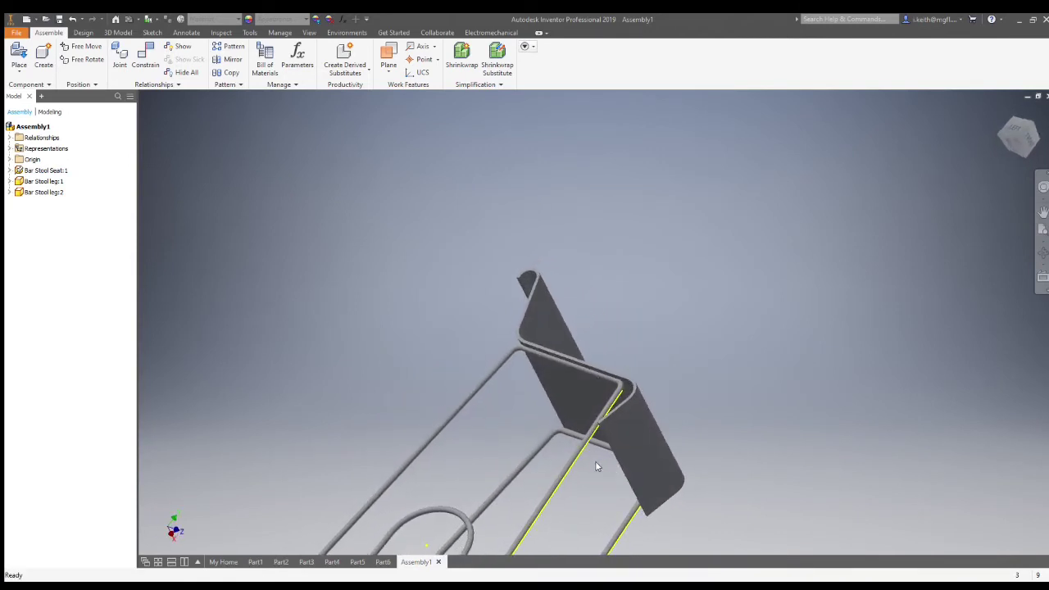
left_click_drag(577, 460, 452, 346)
middle_click_drag(451, 346, 333, 210, "shift")
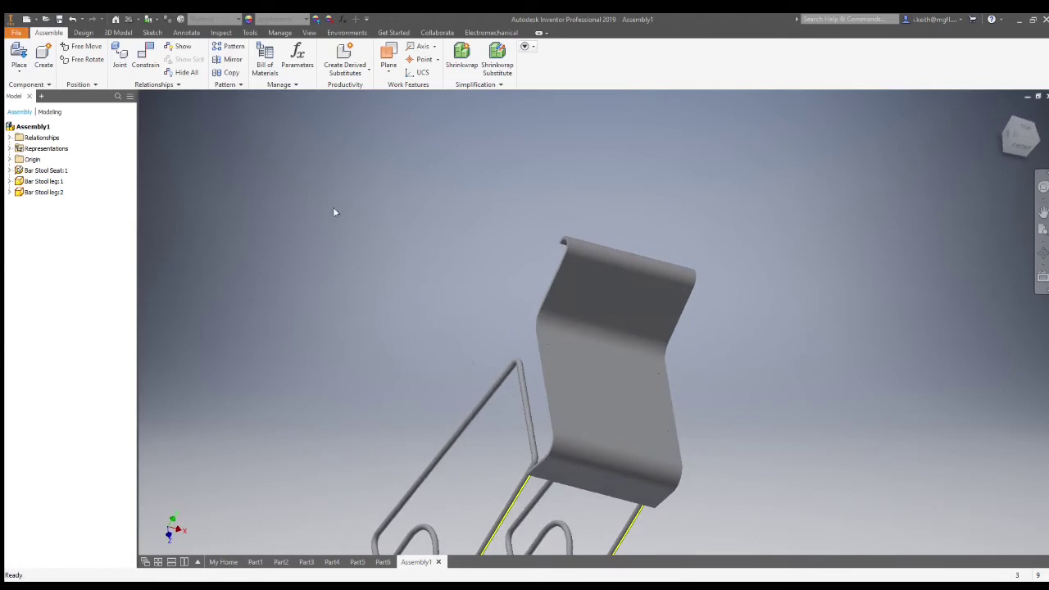
- Make the top tube surface of Bar Stool leg:2 tangent to the seat's underside face, and show the assembly from the front
left_click(156, 61)
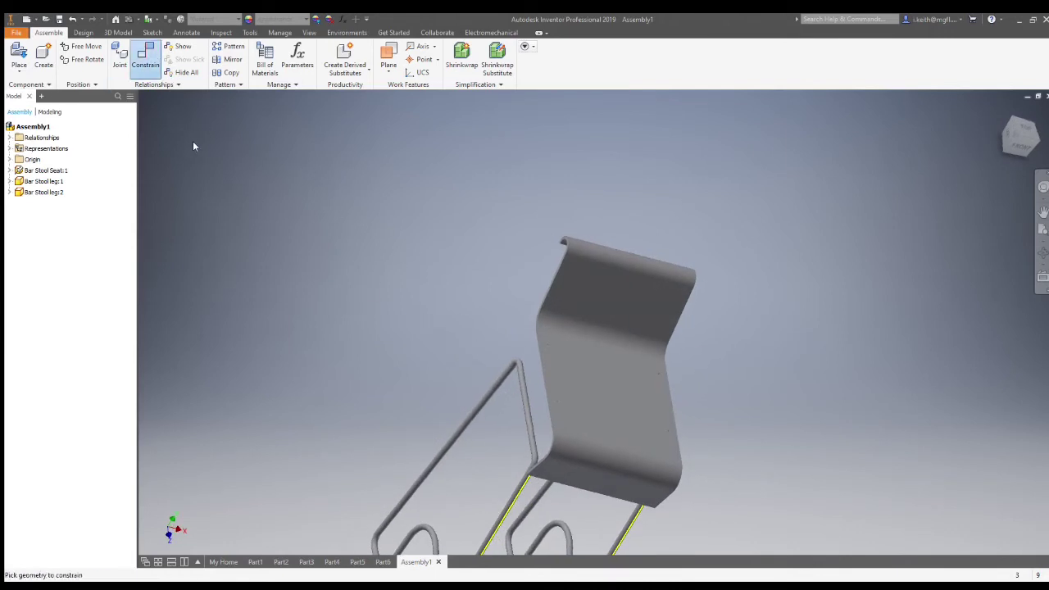
scroll(540, 403, "up", 5)
left_click(504, 395)
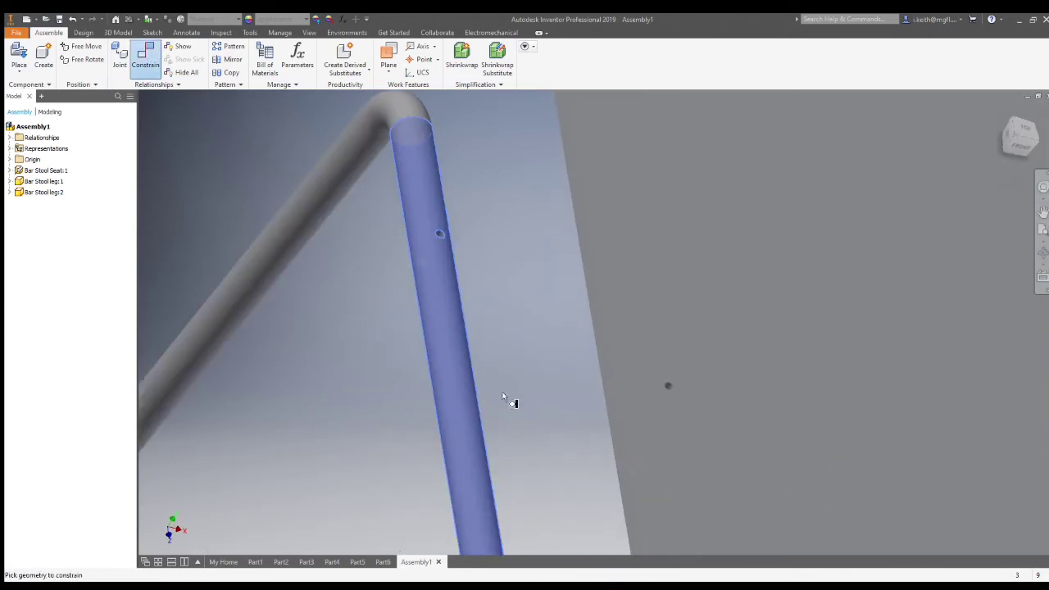
scroll(496, 410, "down", 5)
middle_click_drag(496, 406, 567, 374, "shift")
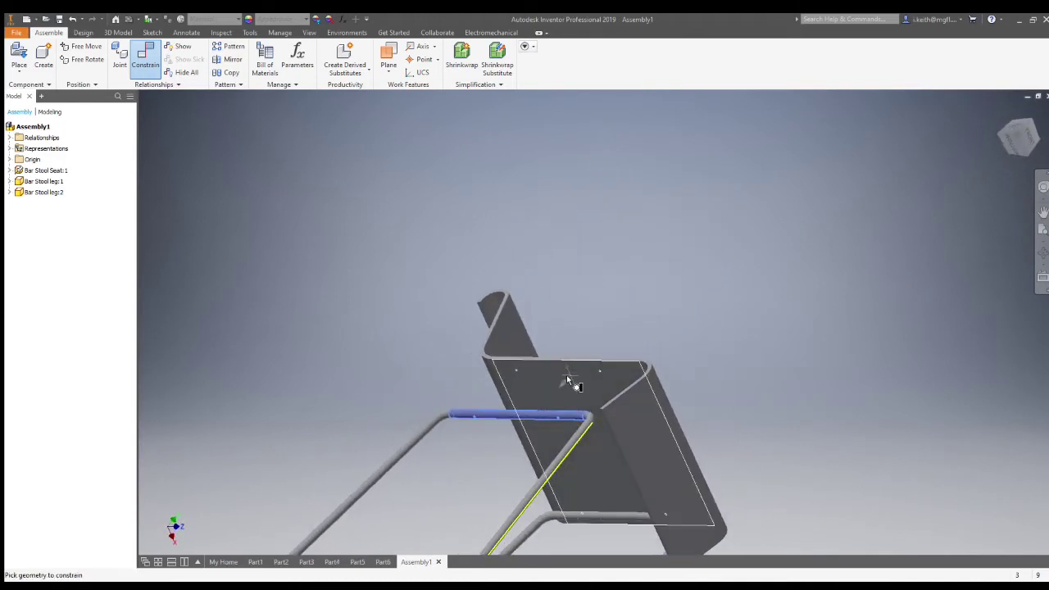
left_click(567, 377)
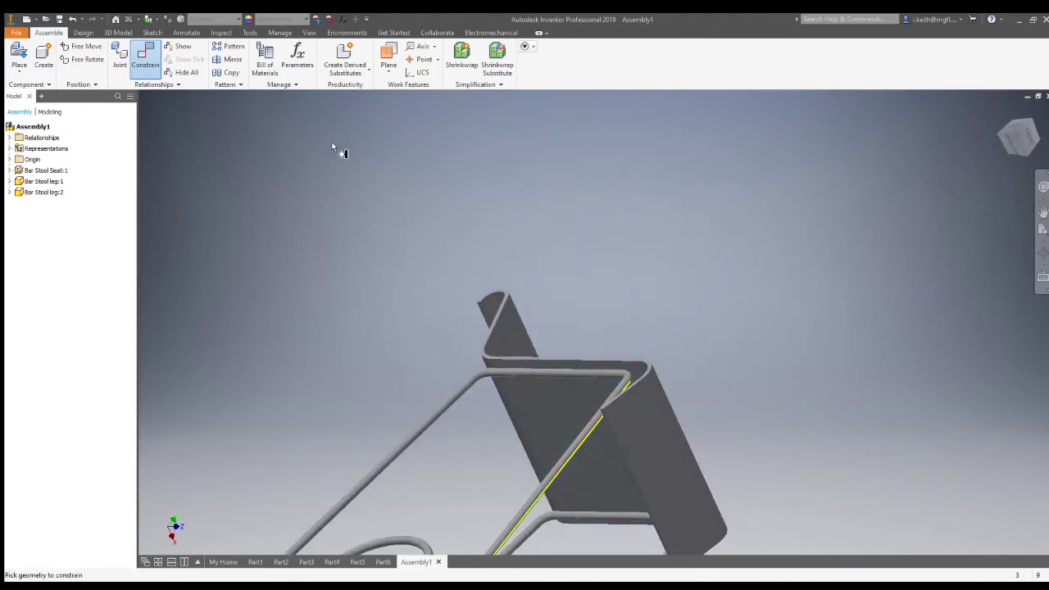
key("Escape")
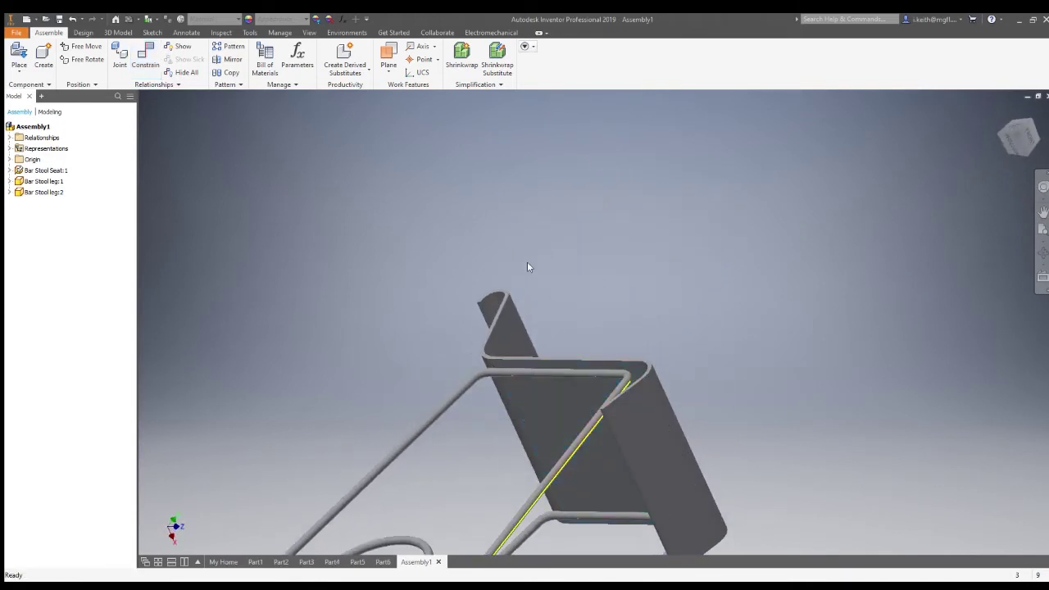
left_click(1032, 139)
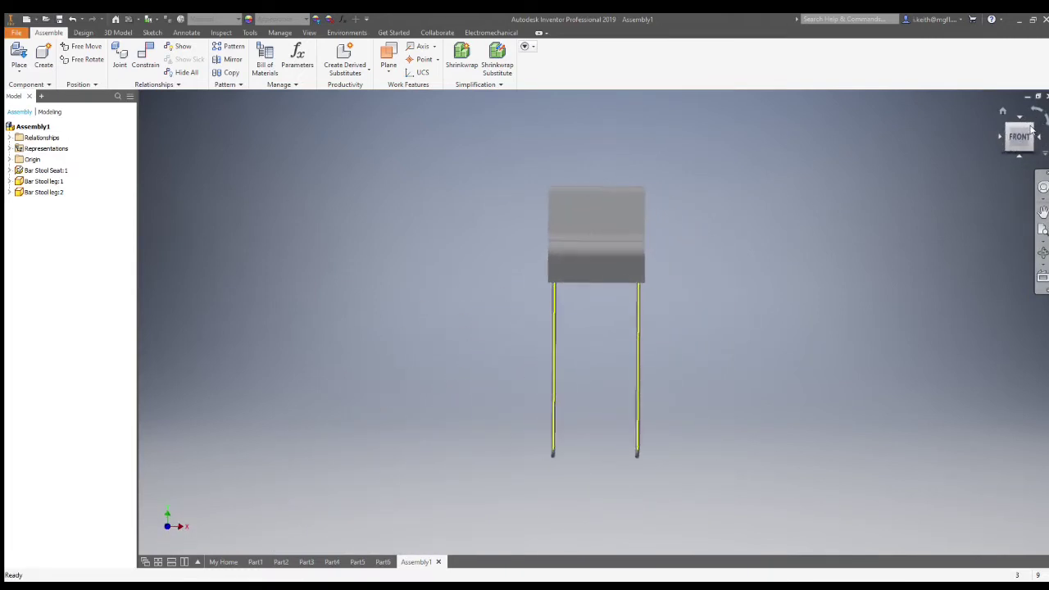
- Place one Packer component above the seat, near its front-left hole
left_click(1033, 127)
scroll(732, 254, "up", 5)
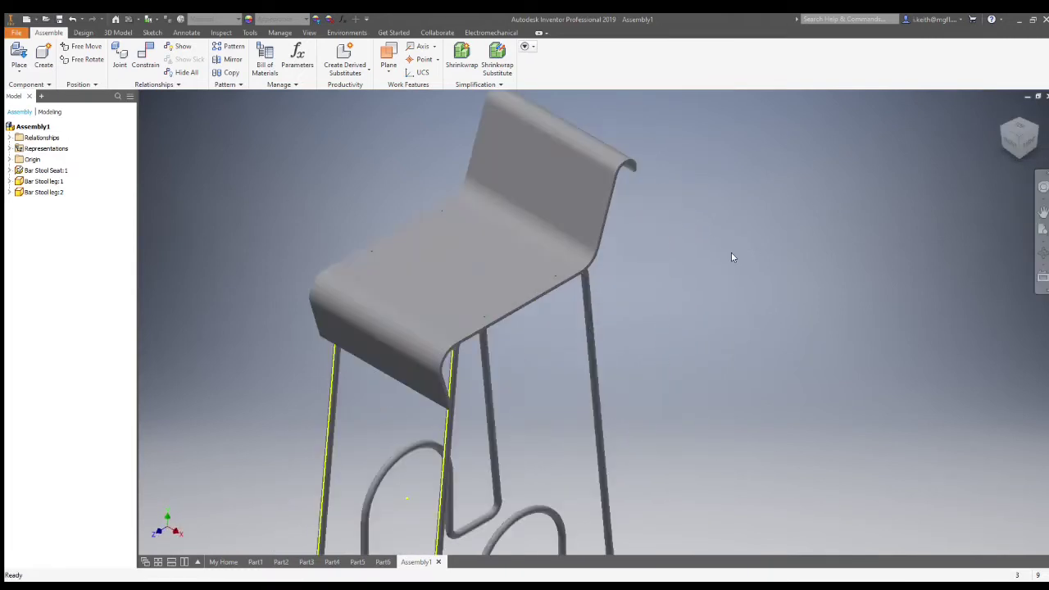
scroll(713, 275, "down", 3)
middle_click_drag(680, 320, 628, 283)
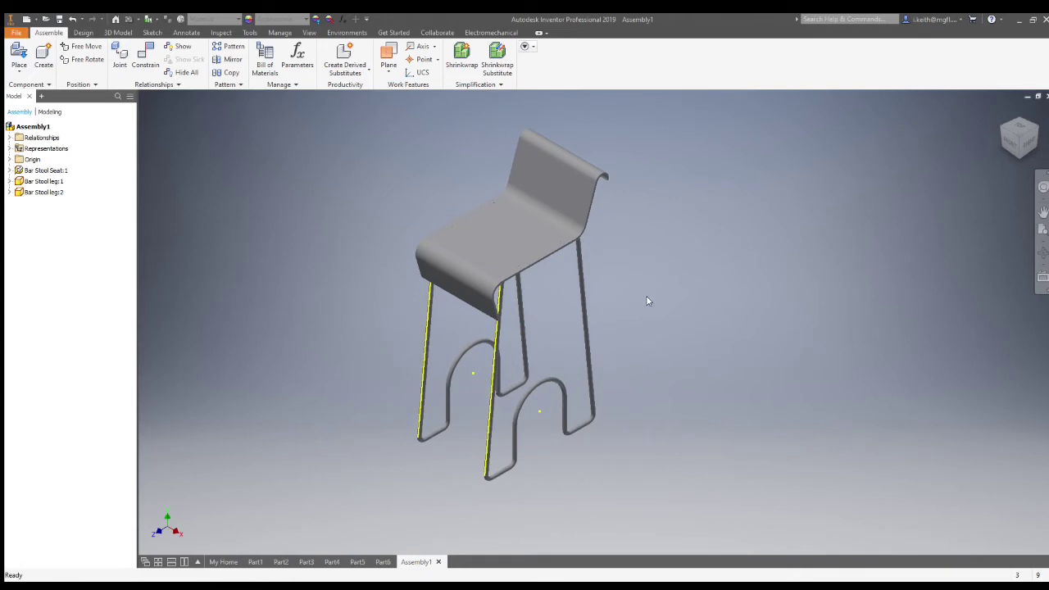
left_click(21, 52)
left_click(637, 404)
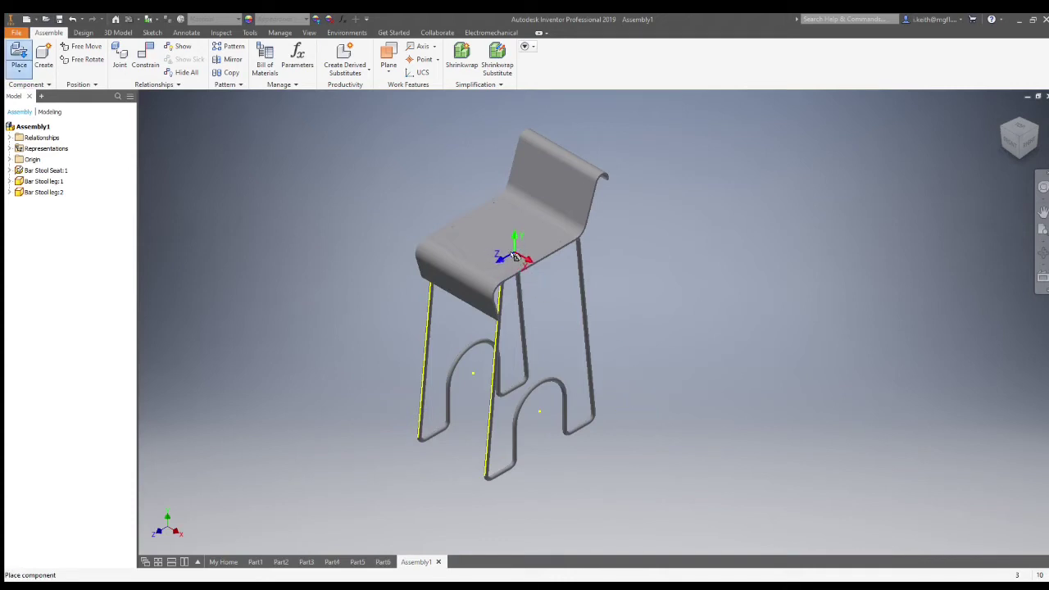
left_click(451, 200)
key("Escape")
- Constrain the packer's hole axis to the axis of the seat's front-left hole
scroll(444, 210, "up", 5)
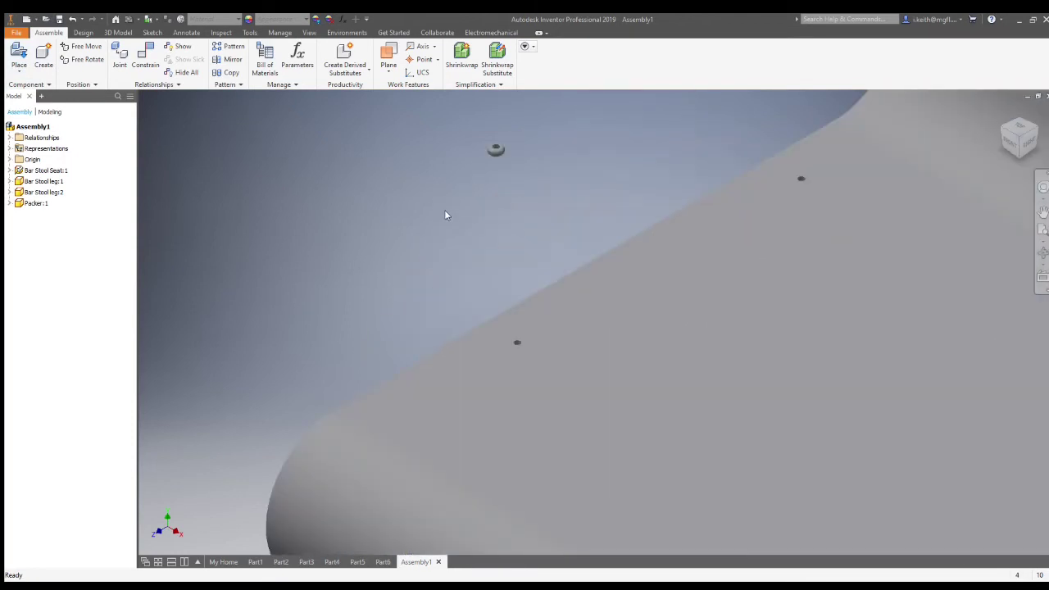
left_click(147, 58)
scroll(523, 150, "up", 3)
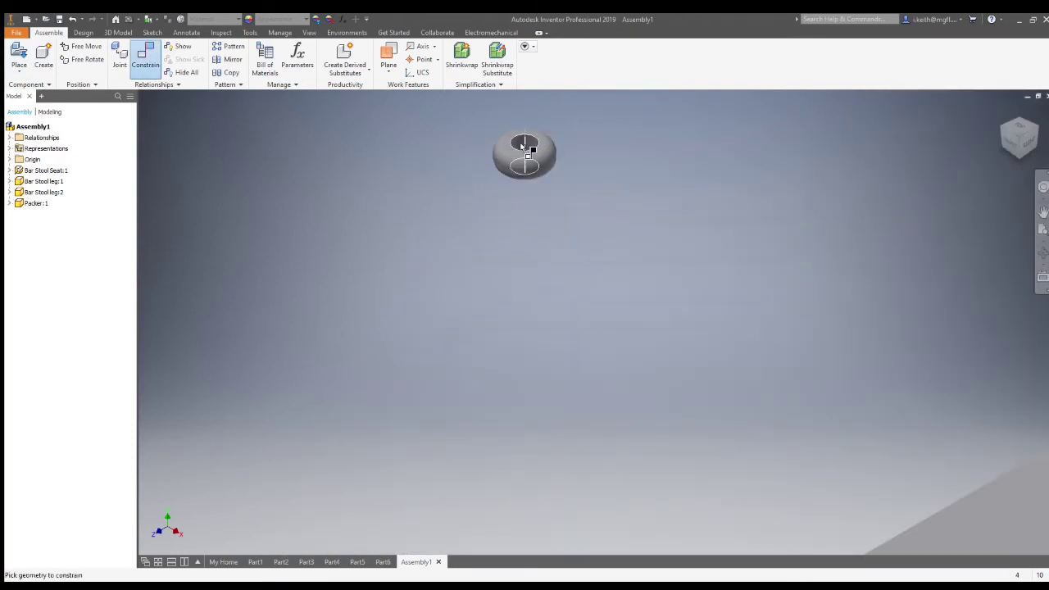
scroll(553, 232, "up", 5)
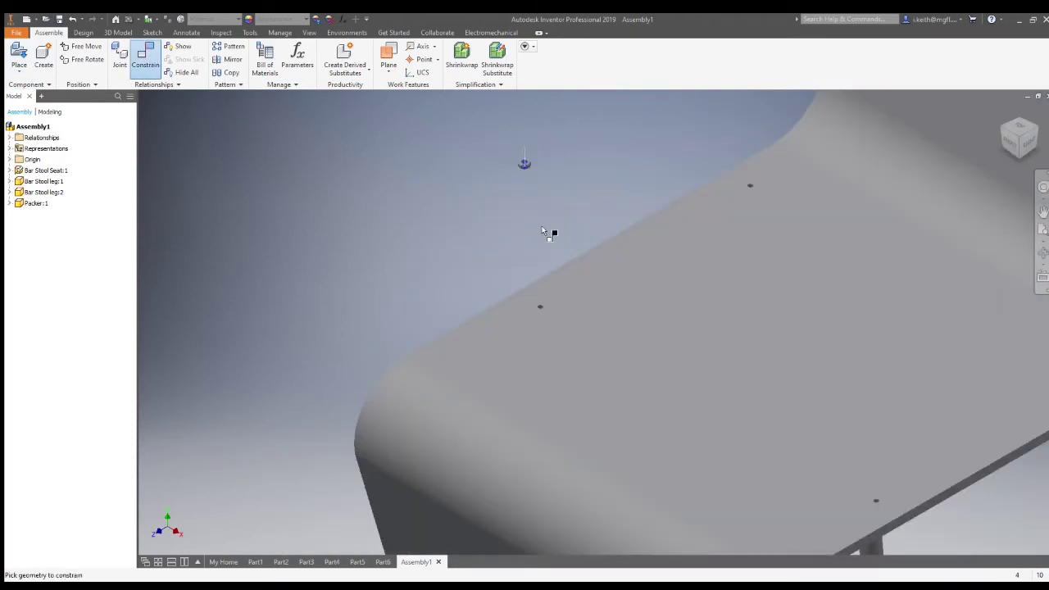
left_click(537, 308)
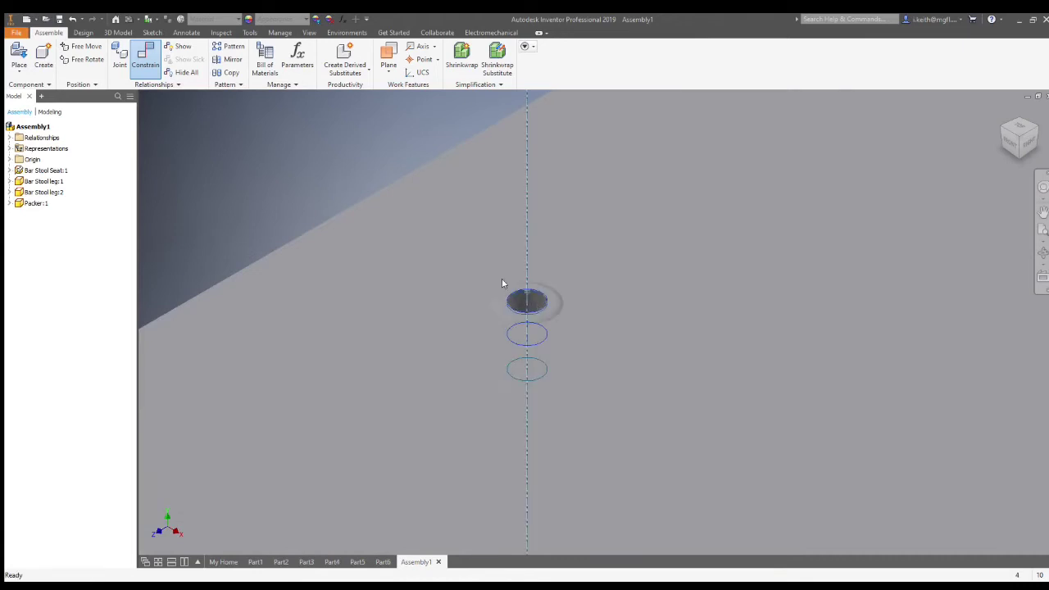
left_click(292, 211)
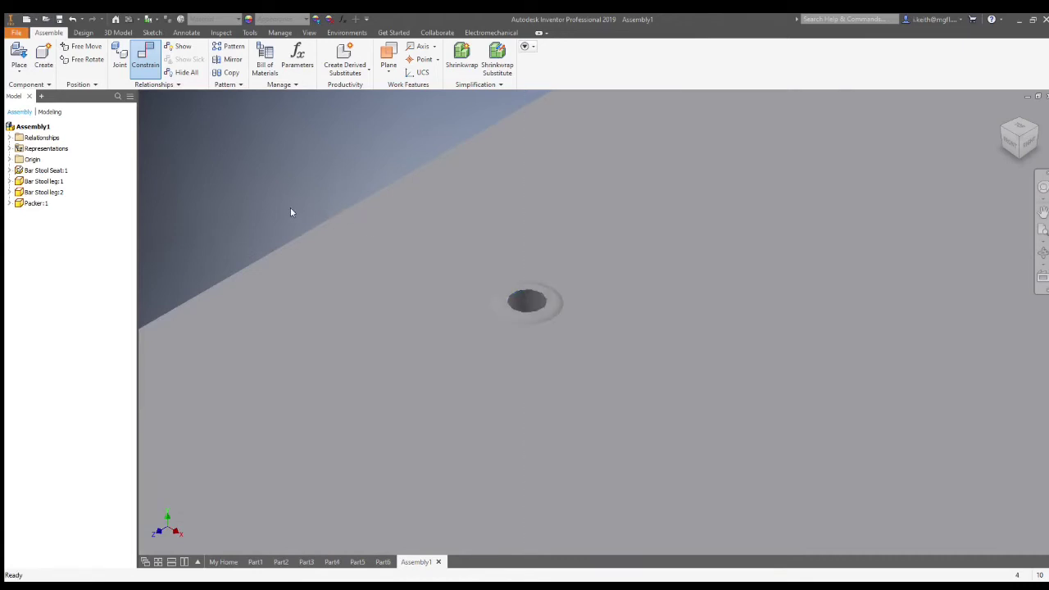
left_click(319, 96)
- Move Packer:1 up along the hole axis so it is clear of the seat's top face
left_click_drag(547, 310, 558, 108)
scroll(398, 234, "down", 5)
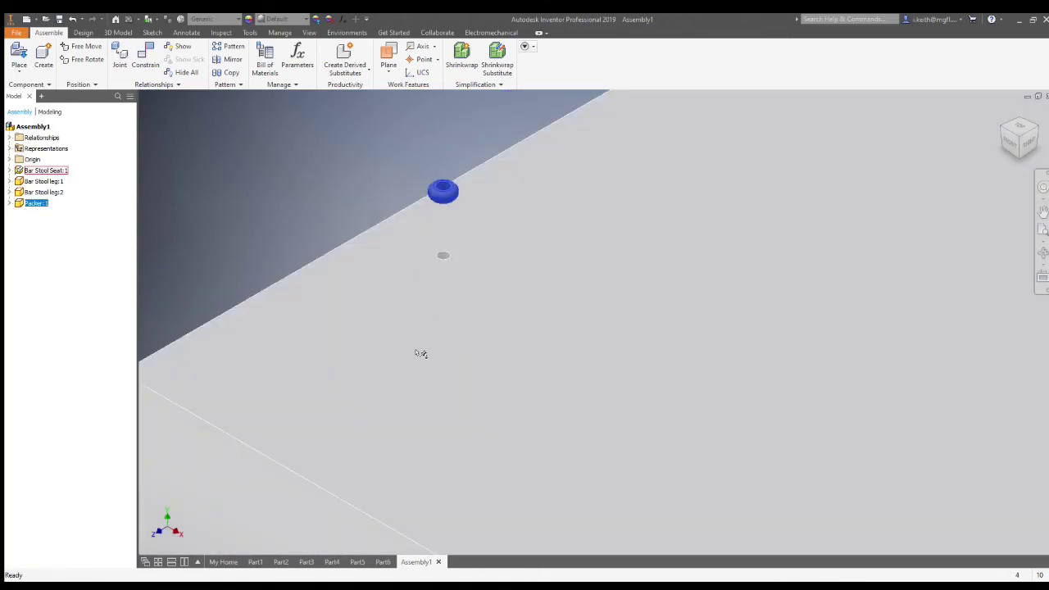
middle_click_drag(421, 352, 525, 328, "shift")
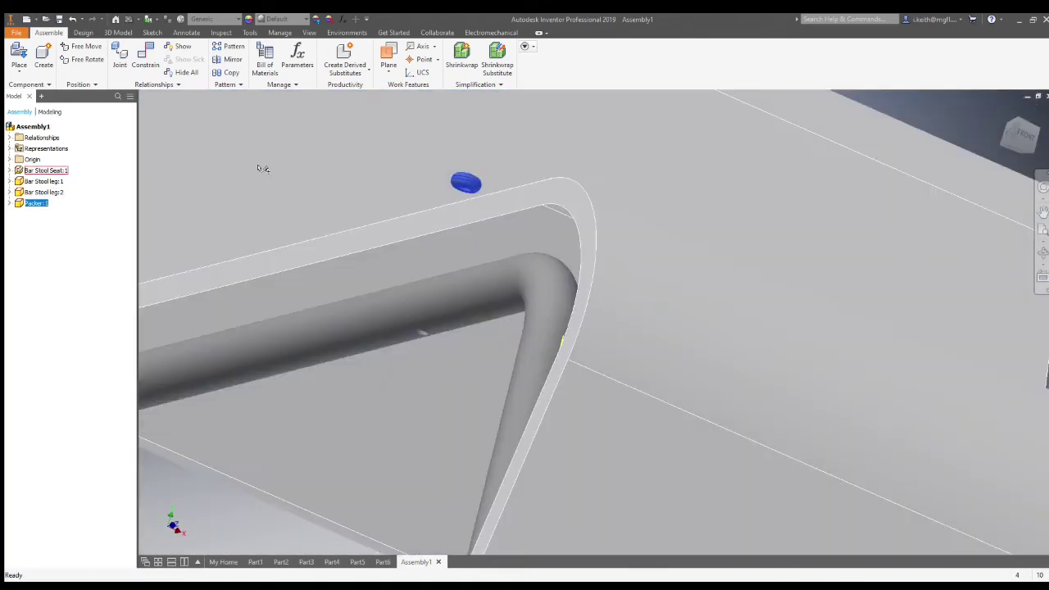
- Mate the packer's flat bottom face to the top face of the seat
key("c")
scroll(465, 196, "up", 5)
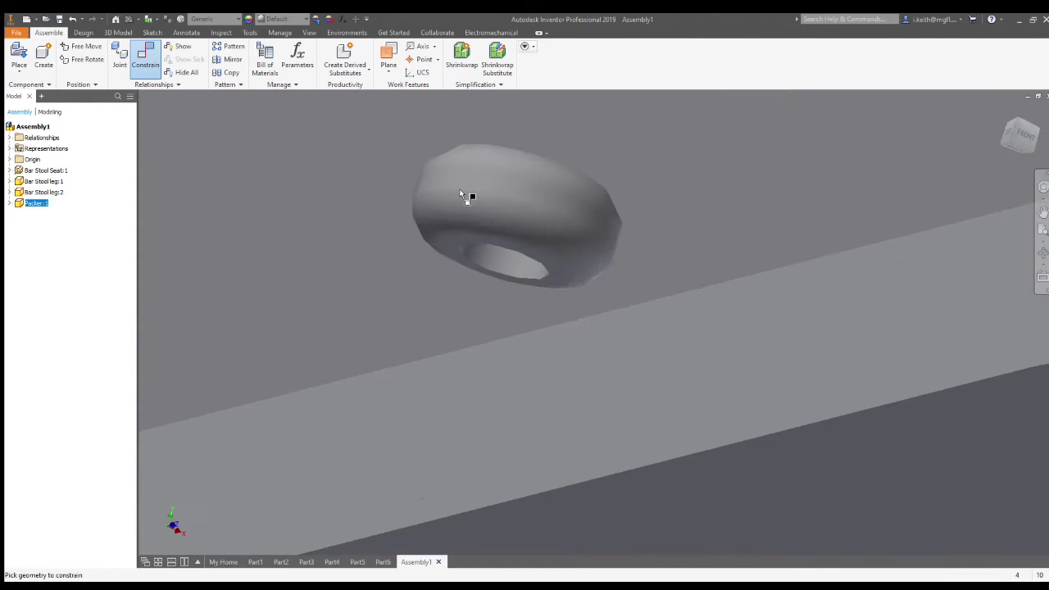
left_click(459, 249)
scroll(442, 271, "down", 5)
middle_click_drag(452, 270, 438, 307, "shift")
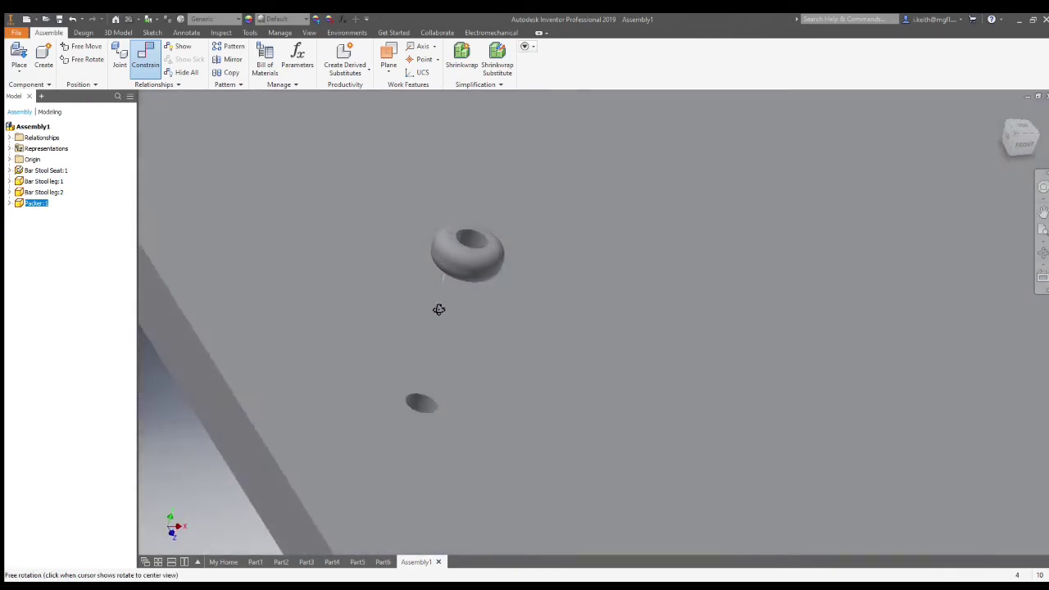
left_click(408, 399)
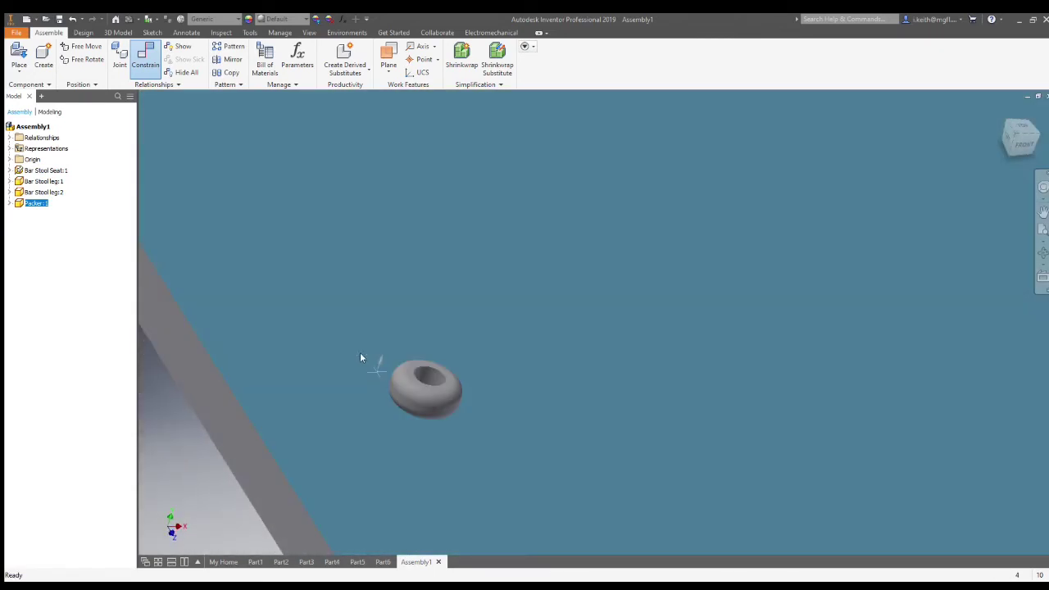
left_click(288, 209)
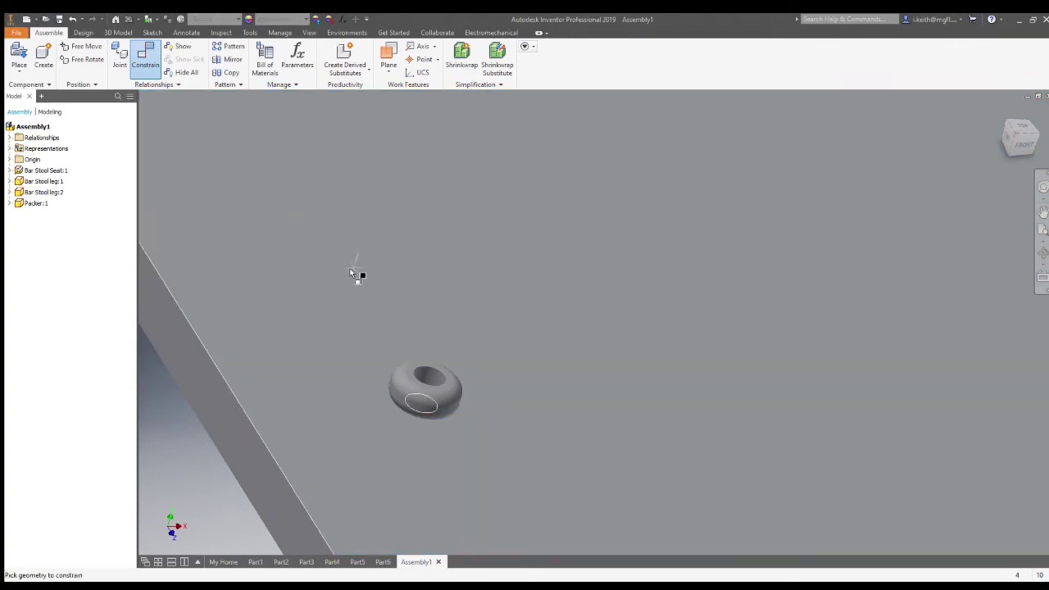
scroll(357, 274, "down", 5)
key("Escape")
- Place one Foot rest component in front of the stool's front legs
scroll(255, 227, "down", 5)
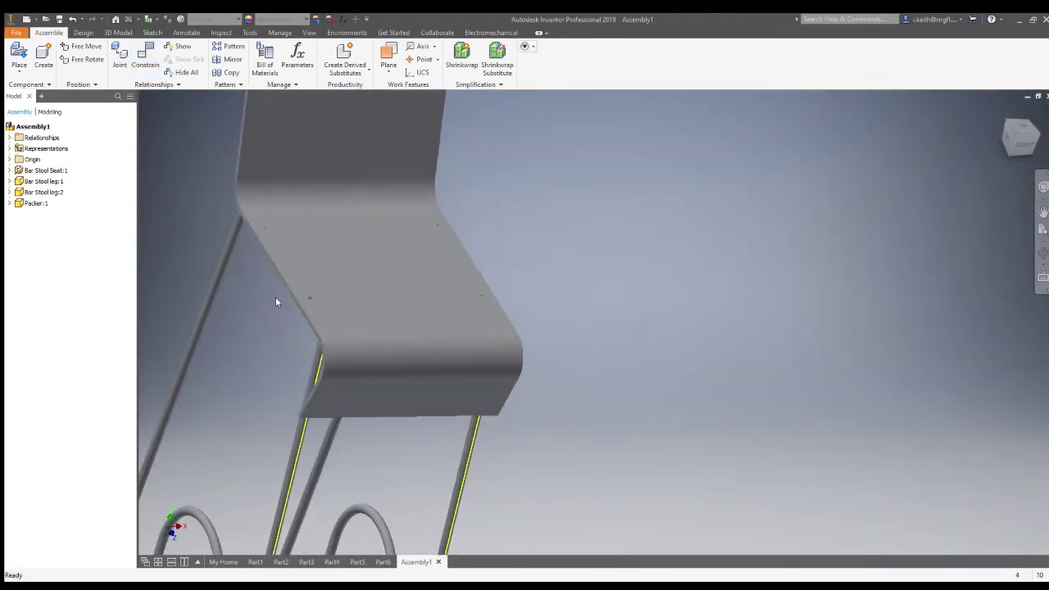
middle_click_drag(626, 391, 595, 318, "shift")
scroll(614, 381, "down", 2)
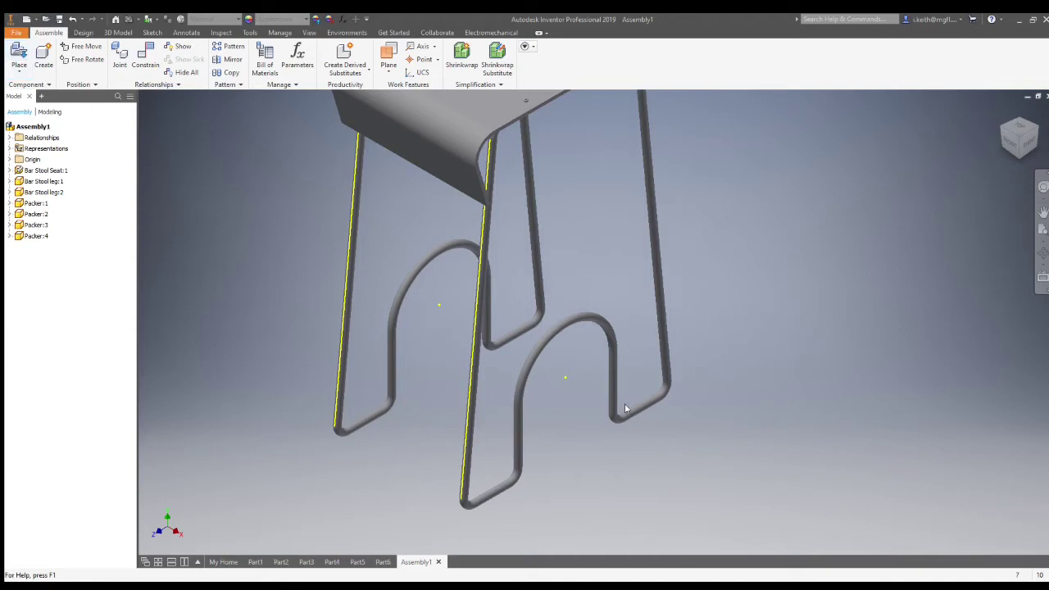
key("ctrl+v")
left_click(293, 434)
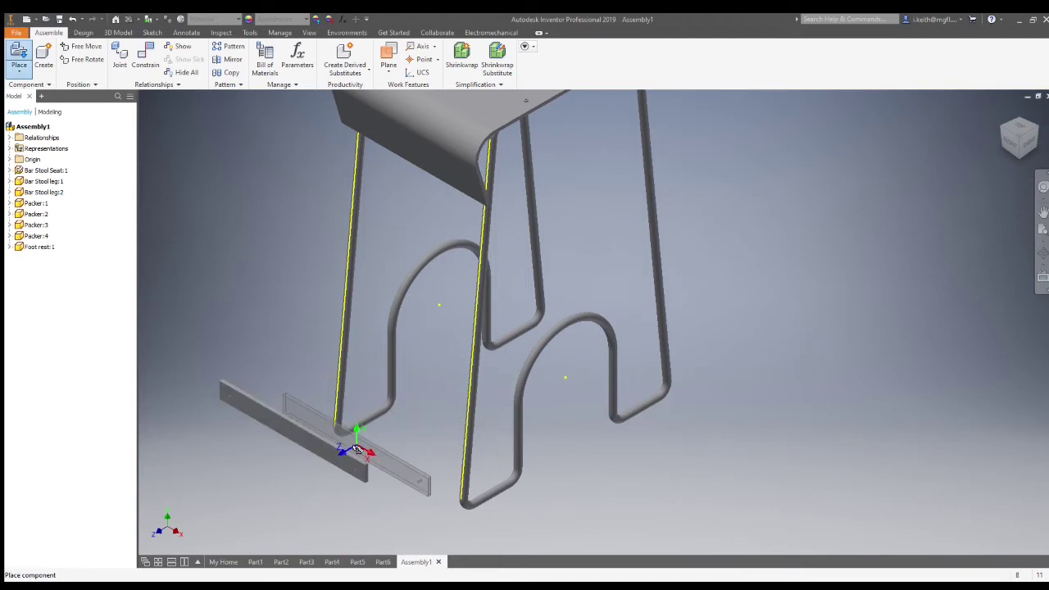
key("Escape")
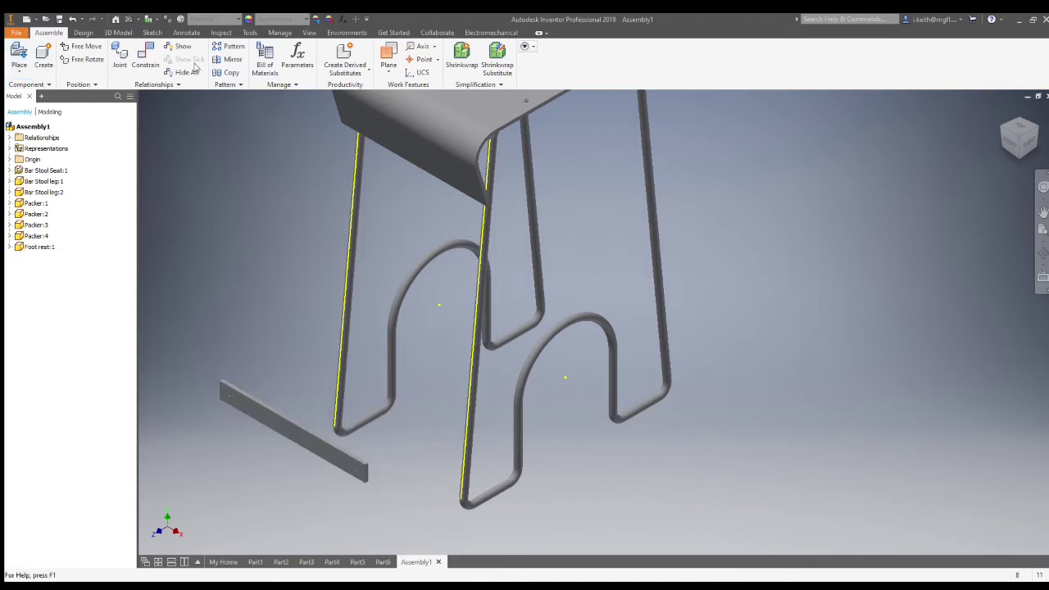
- Constrain the foot rest's right-end hole axis to the hole axis in the right front leg tube
left_click(139, 58)
scroll(352, 475, "up", 10)
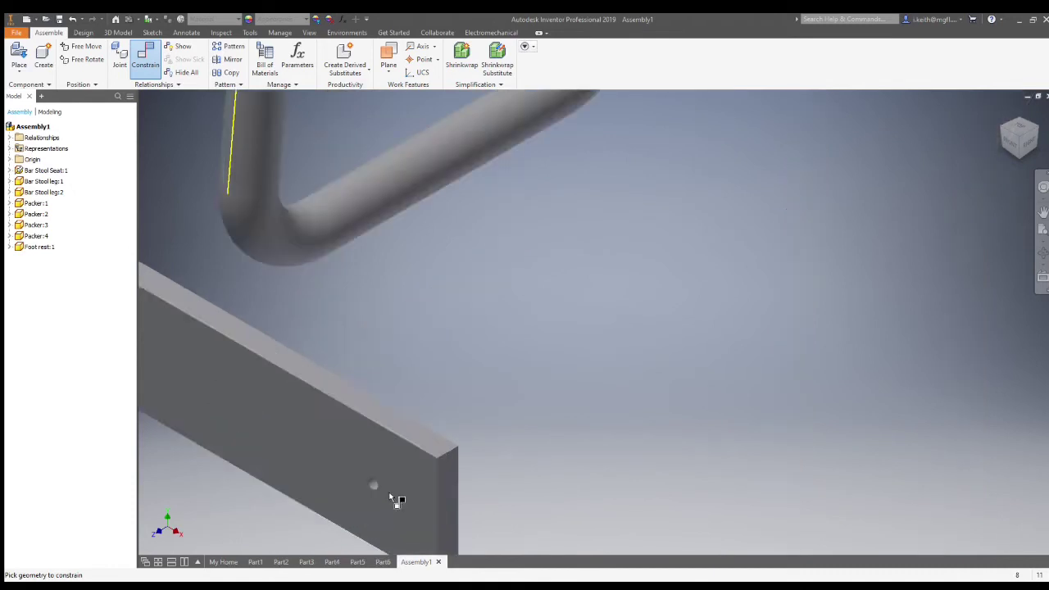
left_click(358, 485)
scroll(733, 385, "down", 8)
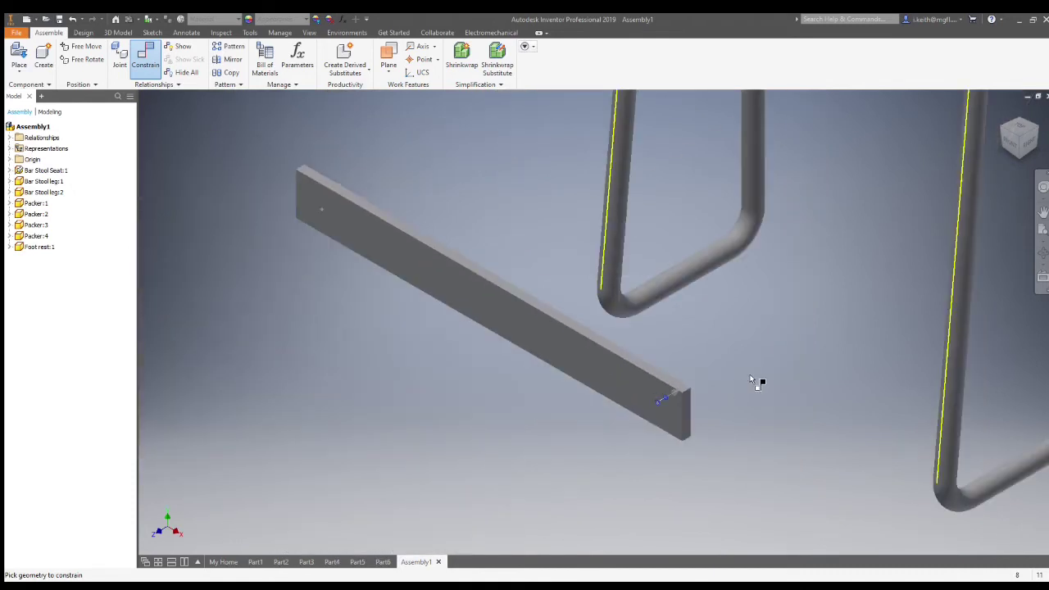
scroll(959, 308, "up", 4)
middle_click_drag(954, 232, 766, 402)
left_click(760, 146)
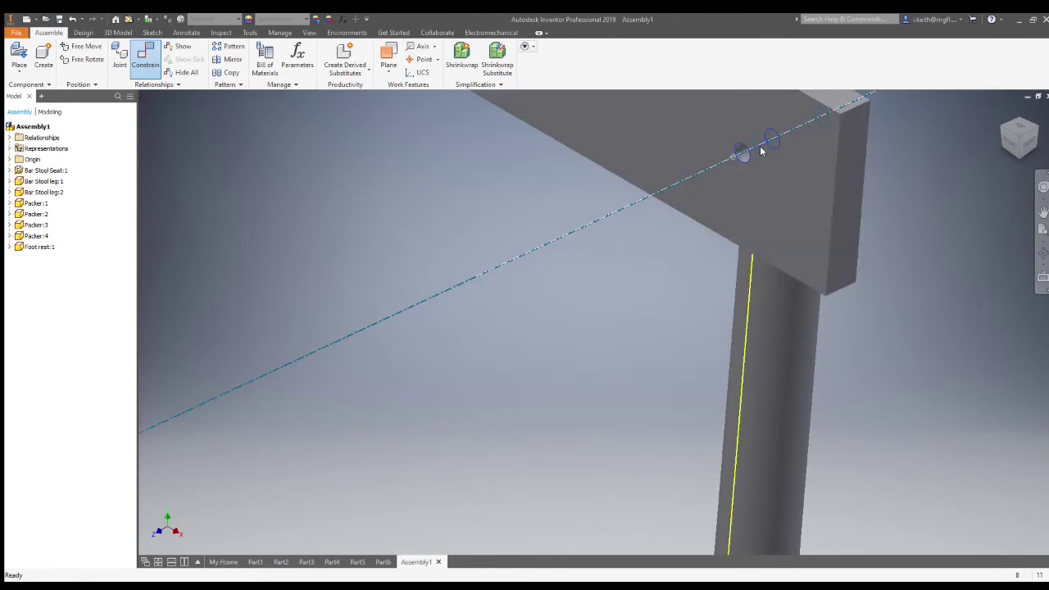
left_click(284, 206)
- Constrain the foot rest's left-end hole axis to the matching hole axis in the left front leg tube
scroll(490, 296, "down", 5)
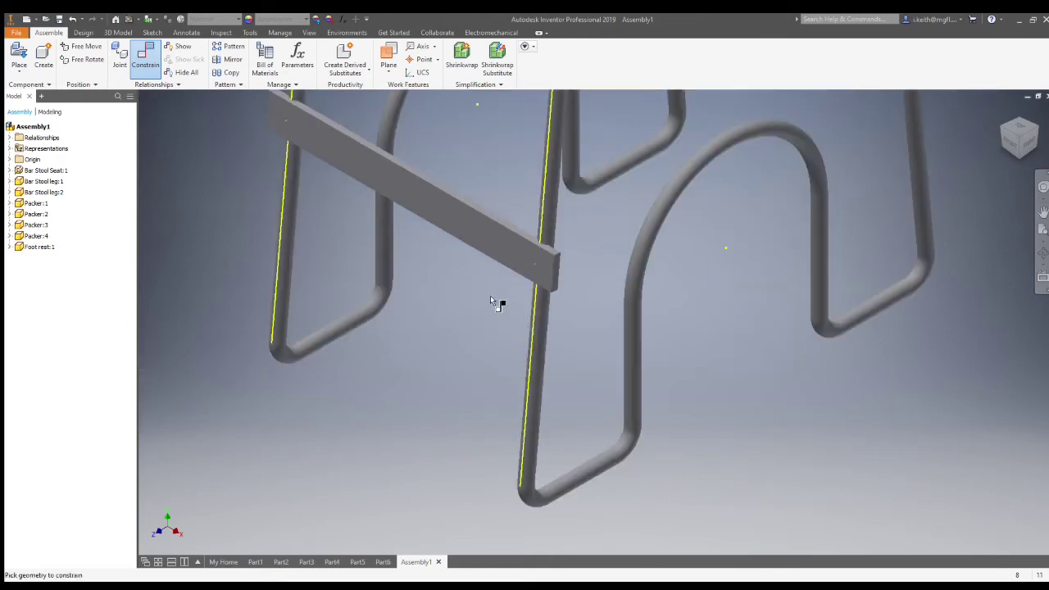
middle_click_drag(399, 227, 657, 321)
scroll(536, 214, "up", 5)
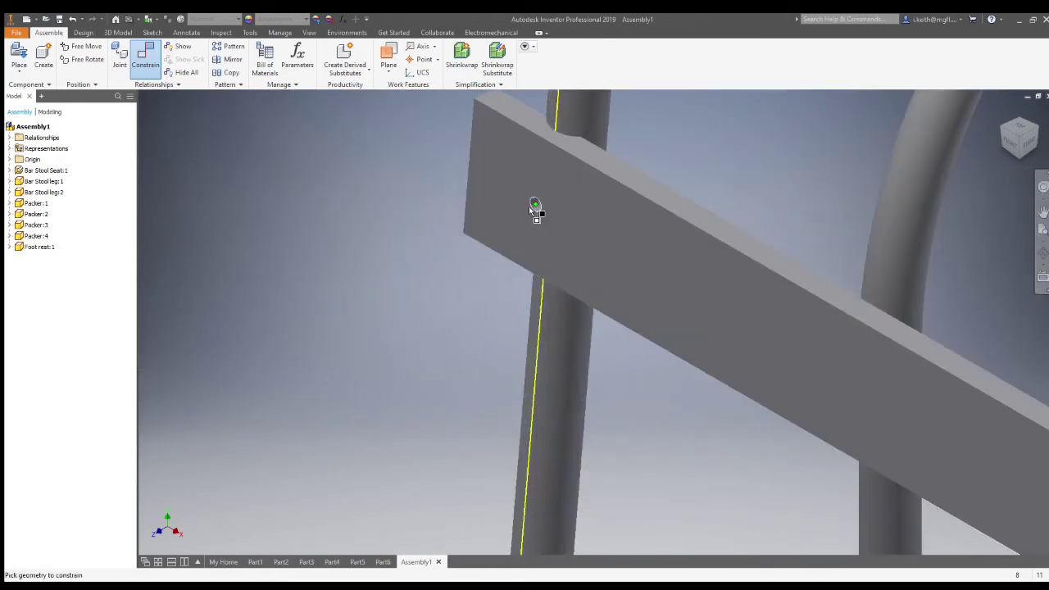
left_click(534, 210)
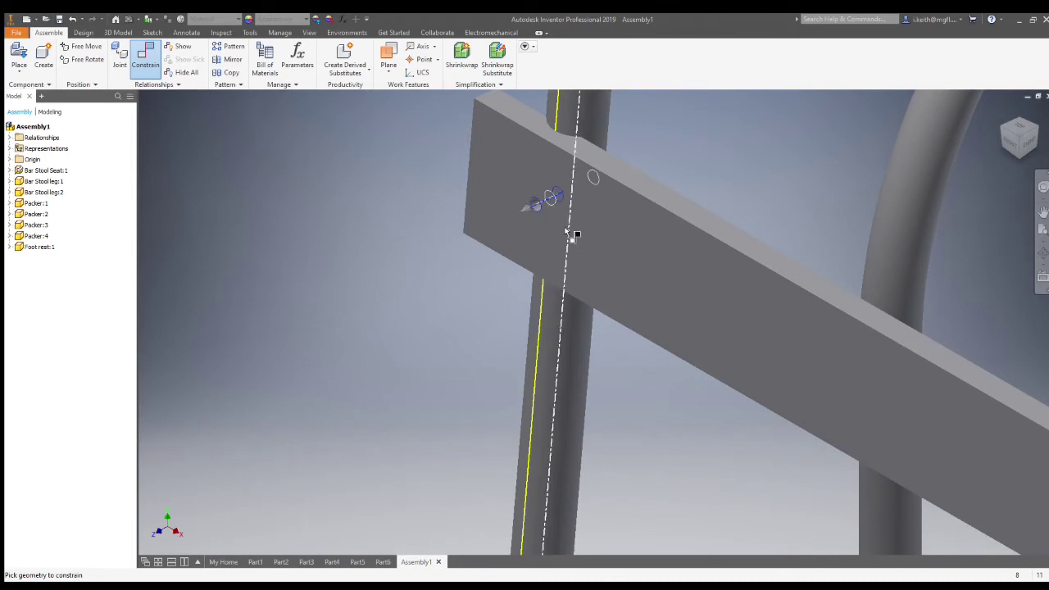
middle_click_drag(660, 273, 700, 400, "shift")
middle_click_drag(945, 328, 541, 400)
scroll(668, 261, "up", 5)
left_click(688, 260)
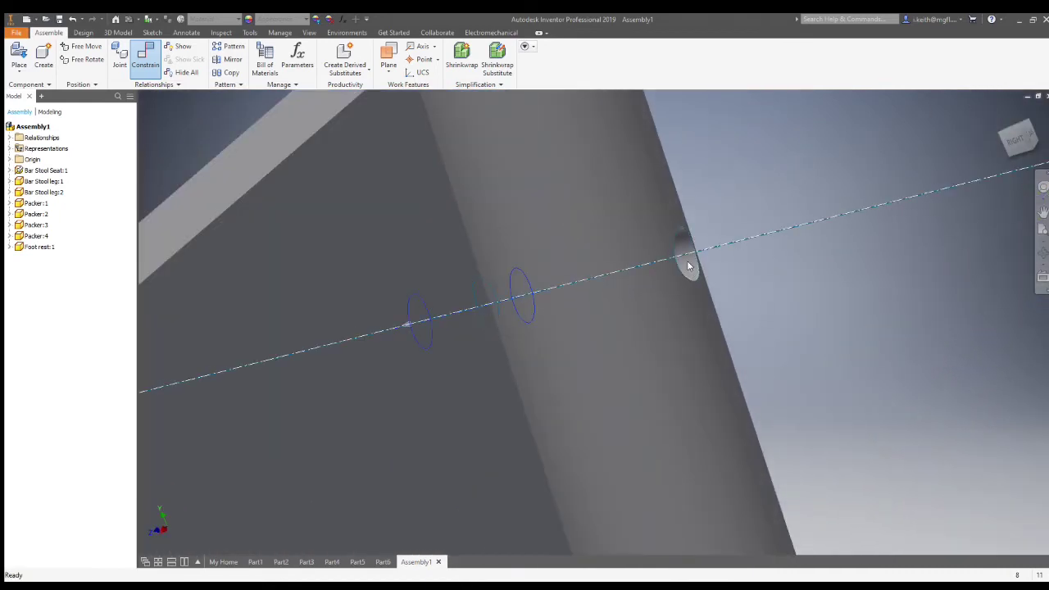
scroll(417, 283, "down", 6)
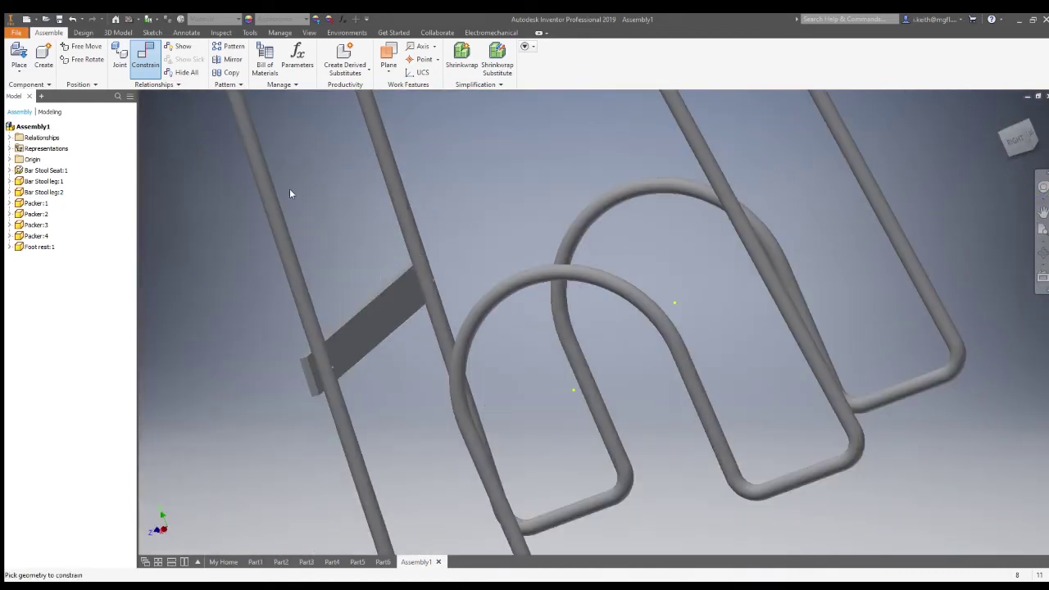
left_click(314, 100)
- Move Foot rest:1 forward along its hole axes, away from the front legs
left_click(986, 132)
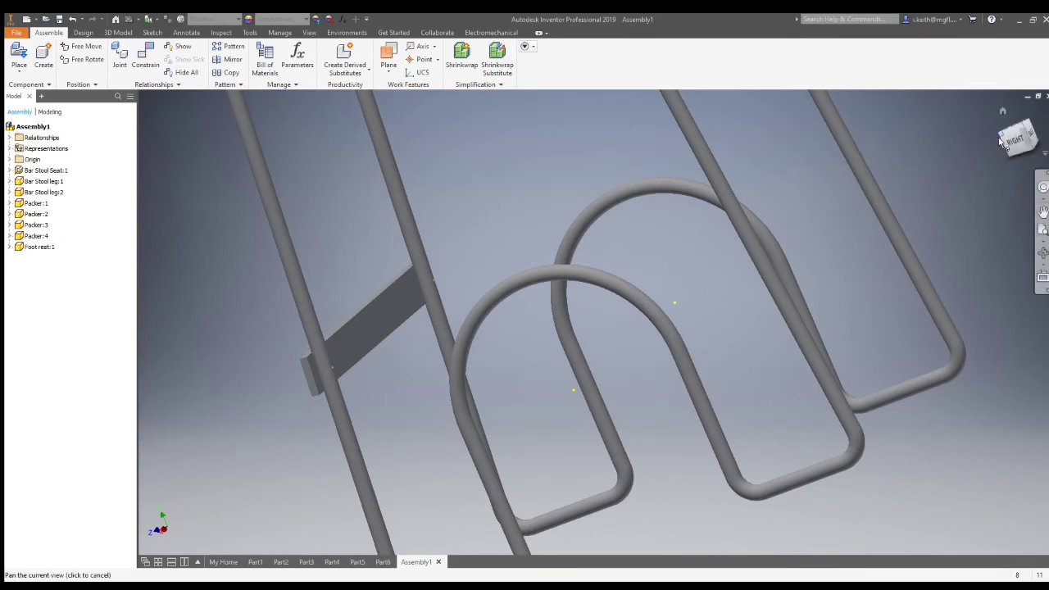
scroll(565, 390, "up", 4)
left_click_drag(566, 386, 461, 438)
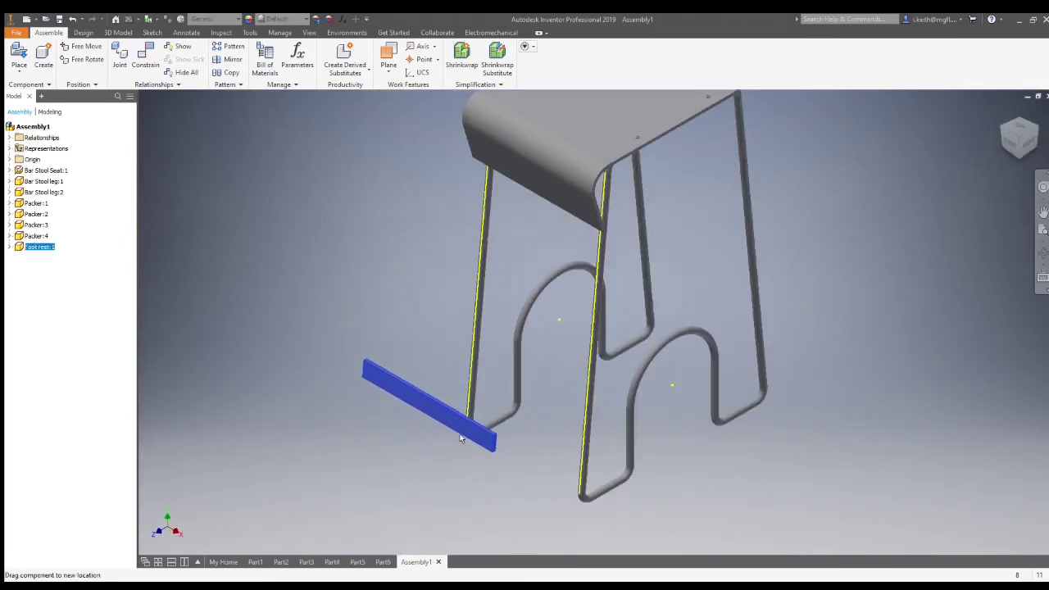
- Make the foot rest's back face tangent to the right front leg tube, and show the whole stool in the home view
left_click(146, 59)
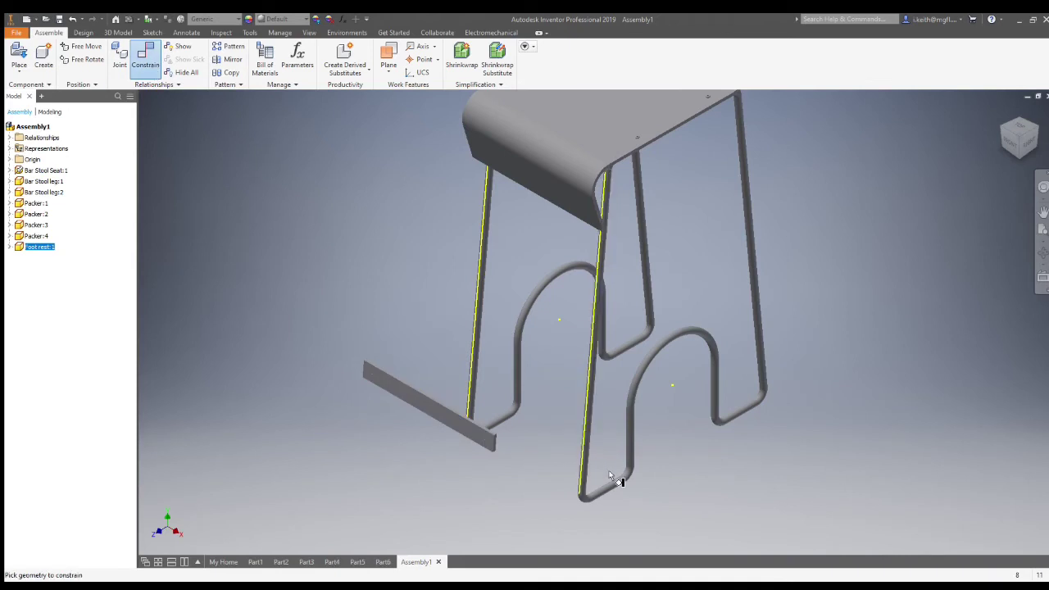
middle_click_drag(610, 476, 581, 412, "shift")
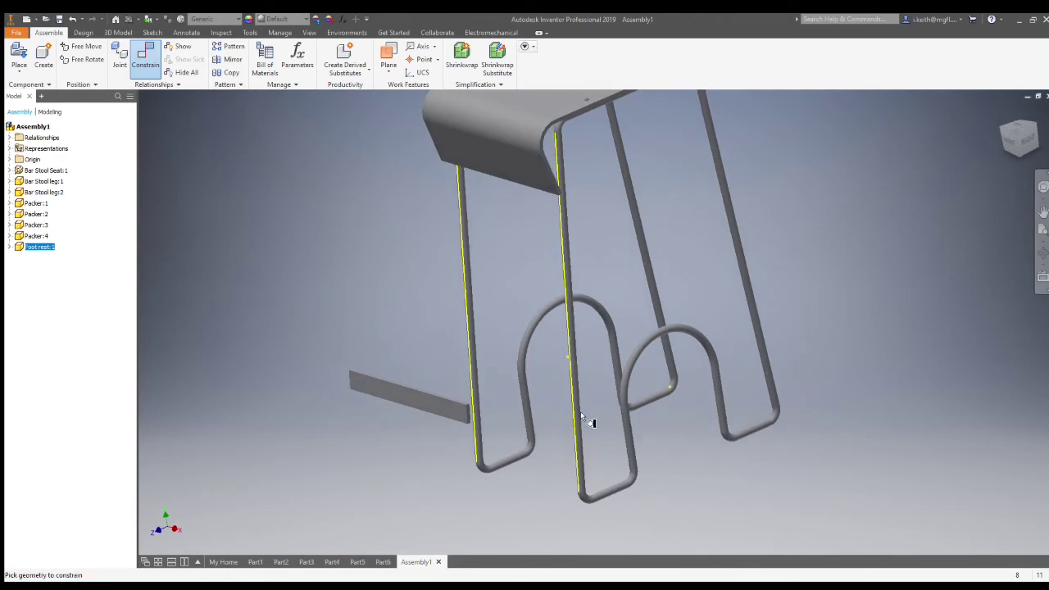
scroll(574, 406, "up", 5)
left_click(556, 388)
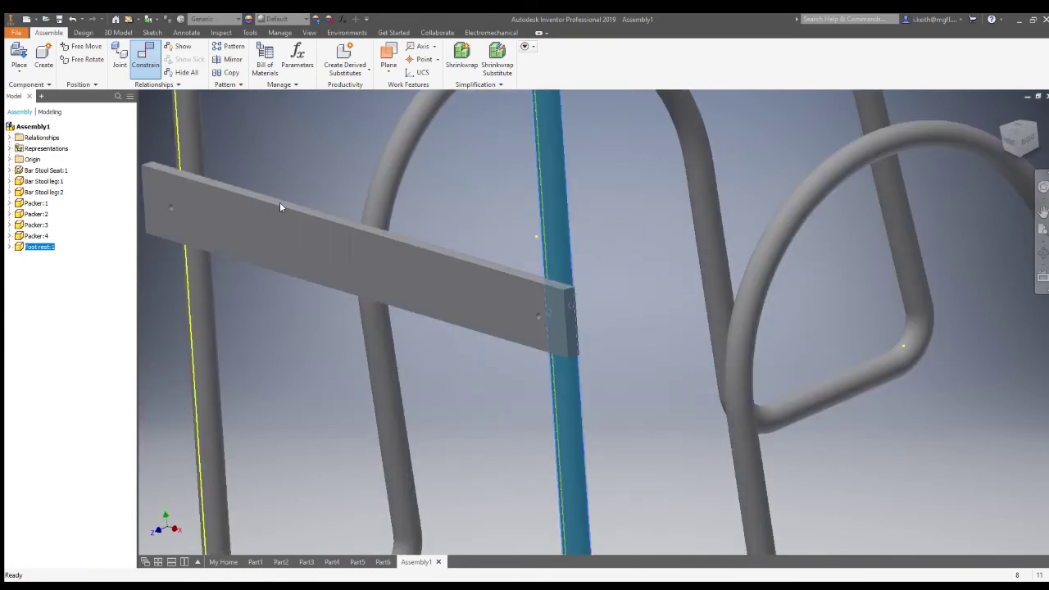
key("Escape")
key("Escape")
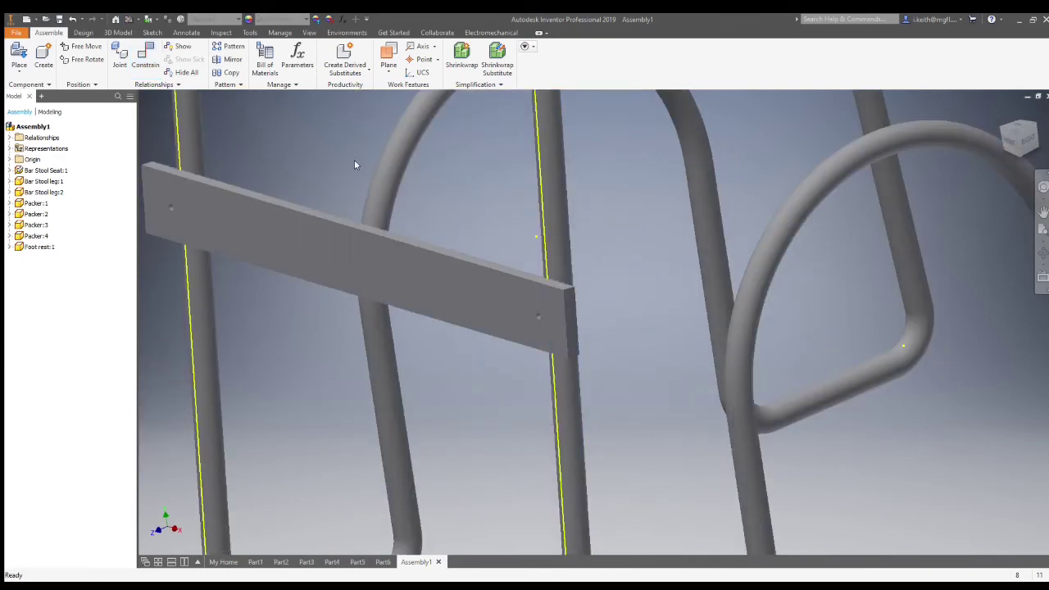
left_click(1018, 138)
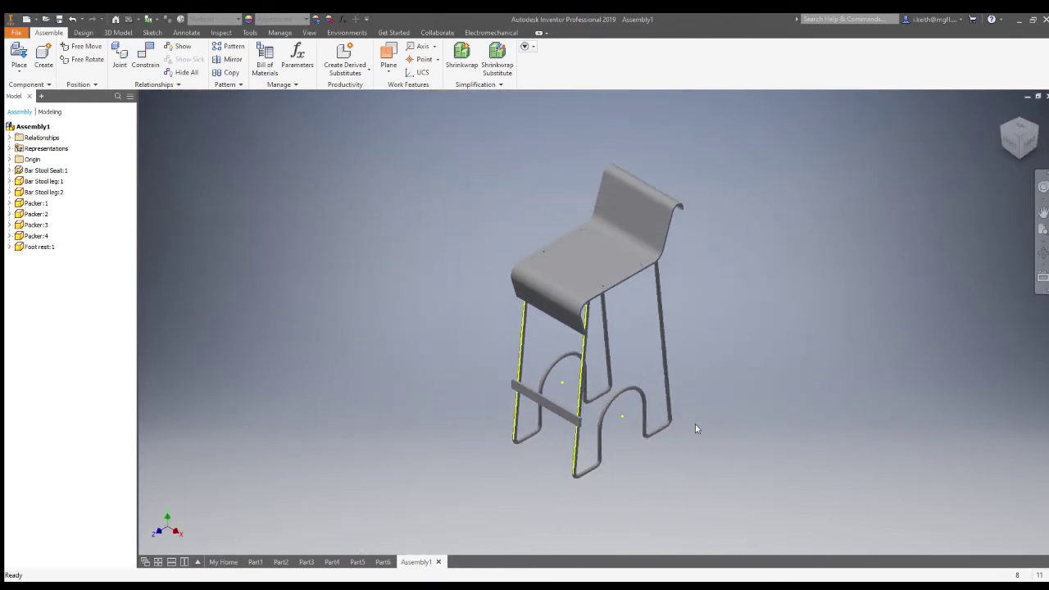
scroll(607, 456, "up", 5)
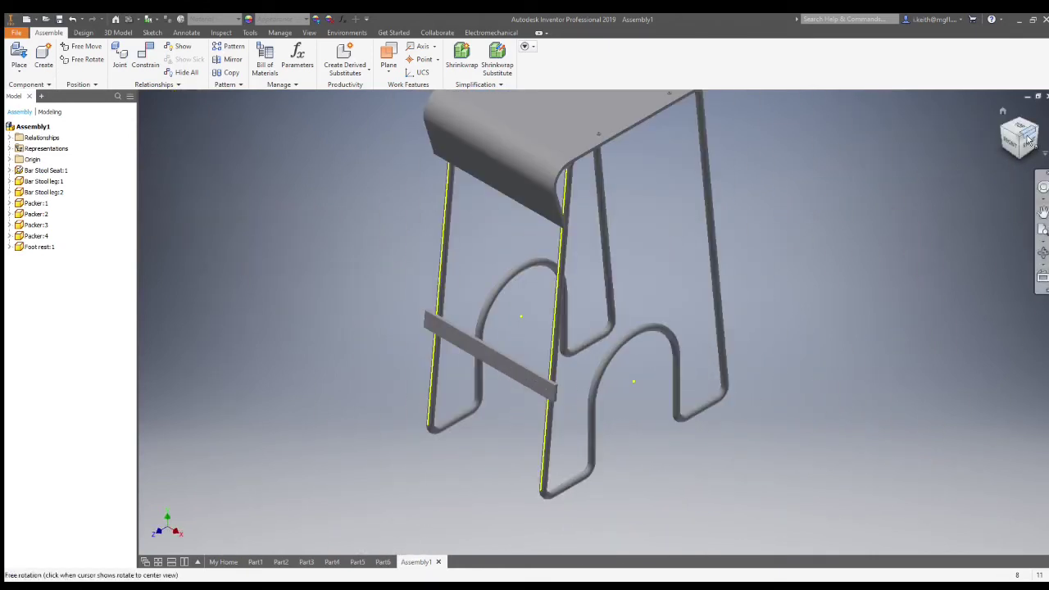
key("F6")
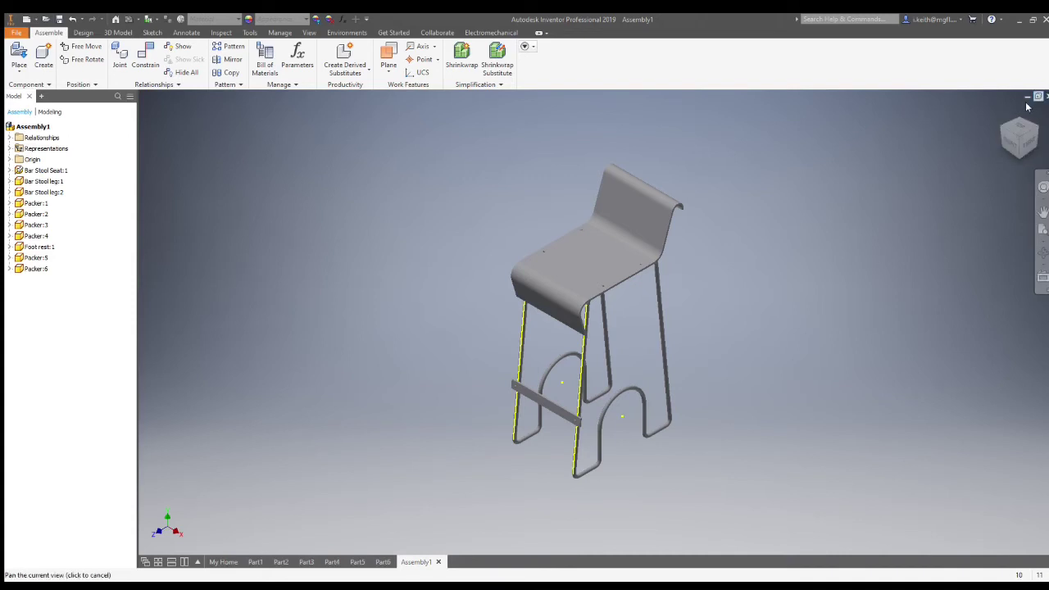
- Place one Screw Block component beside the seat, near the right leg
left_click(20, 75)
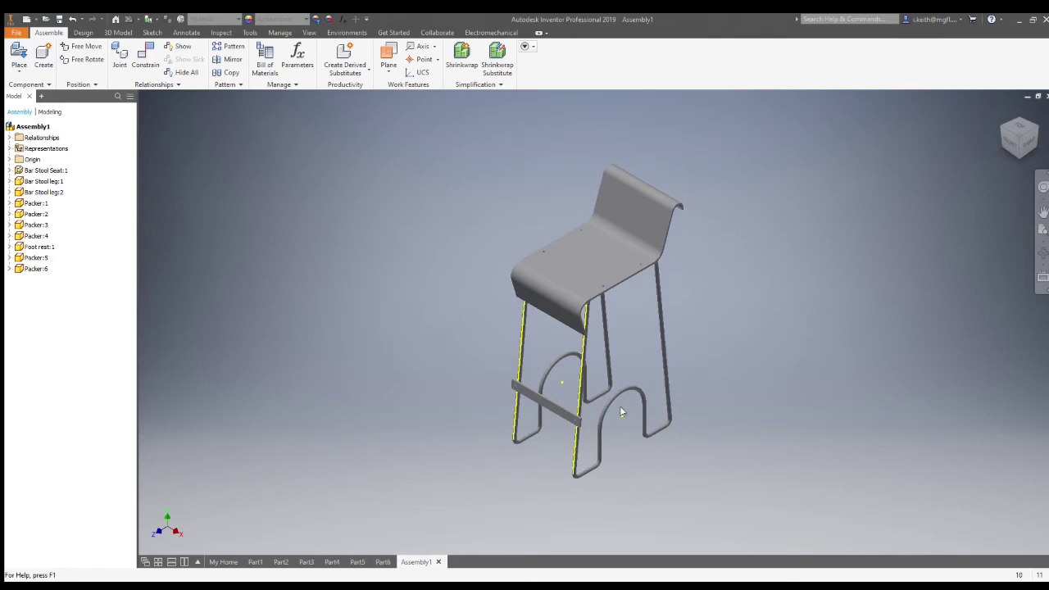
key("p")
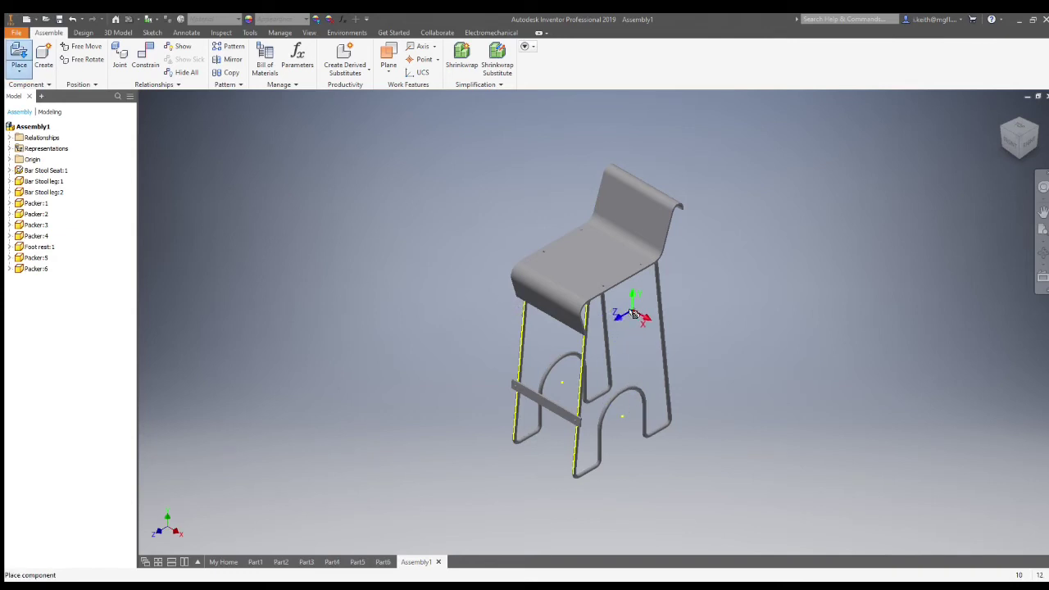
left_click(656, 308)
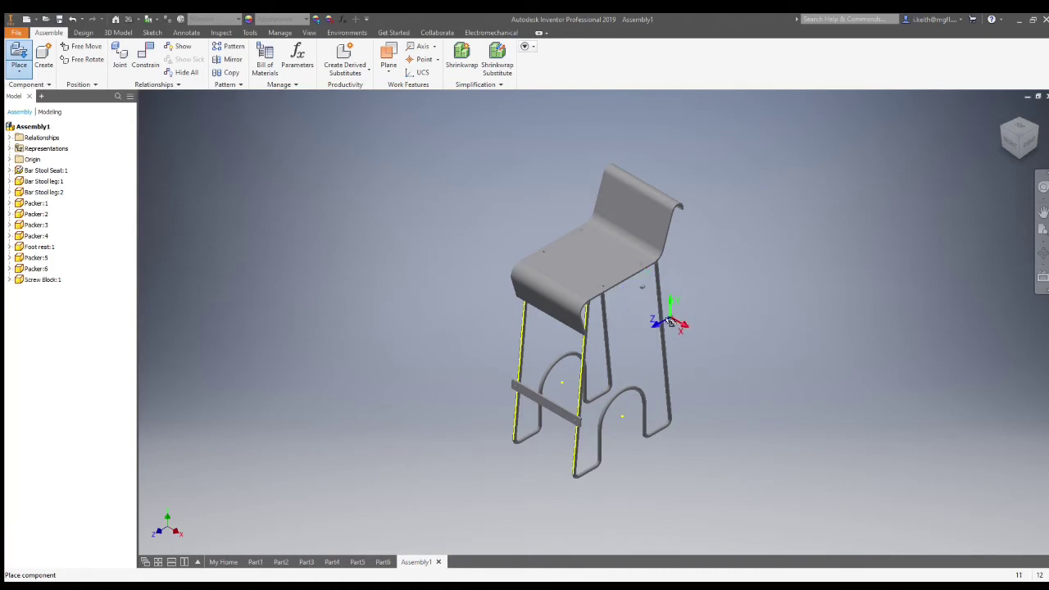
key("Escape")
- Constrain the screw block's hole axis to the rear hole axis in the right leg's upper tube beneath the seat
scroll(643, 293, "up", 5)
scroll(644, 293, "up", 3)
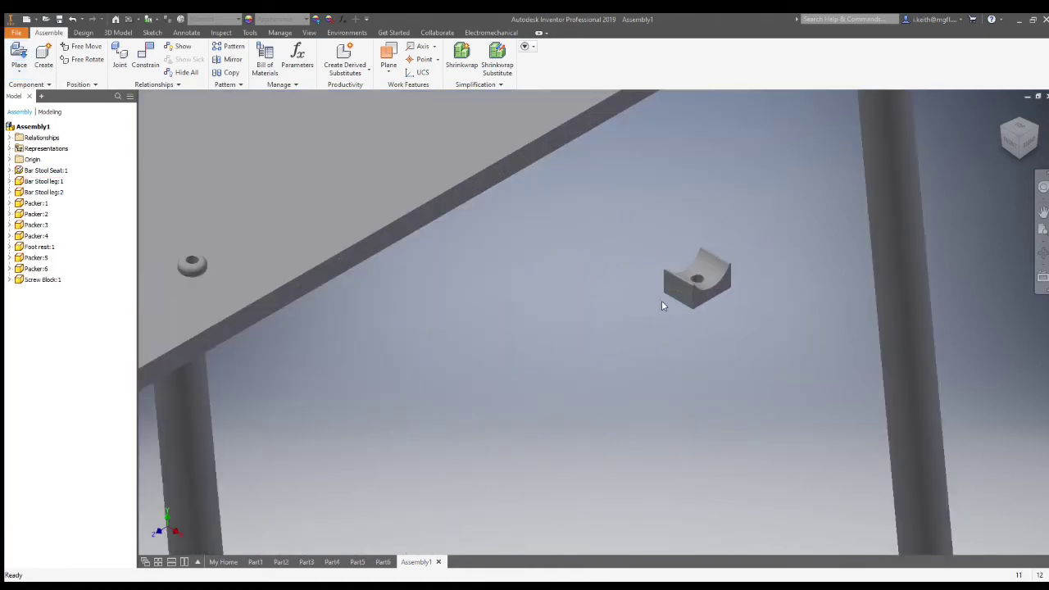
left_click(146, 59)
scroll(666, 210, "up", 6)
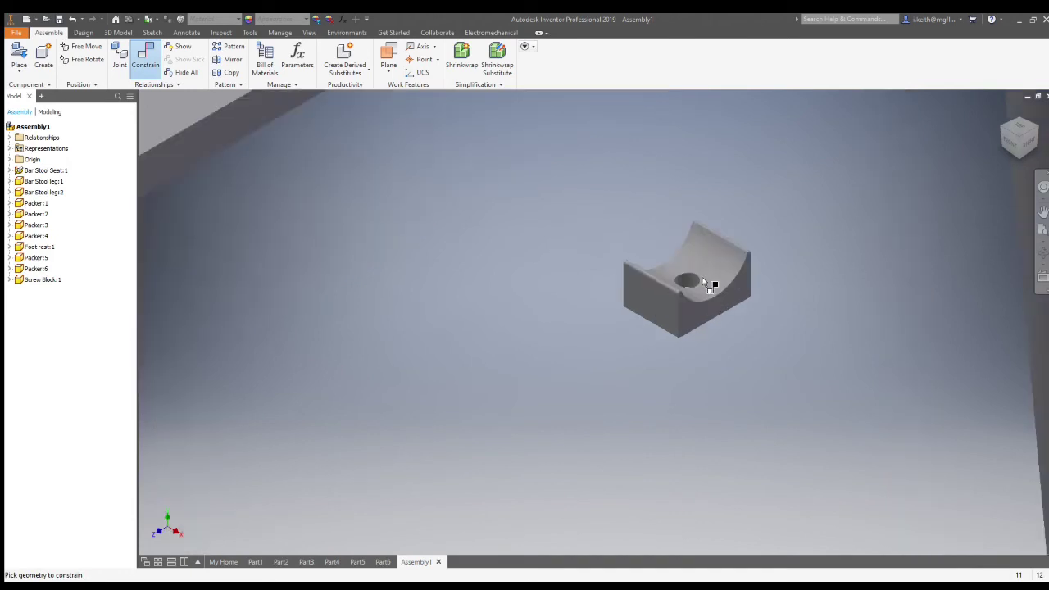
left_click(673, 279)
scroll(678, 278, "down", 10)
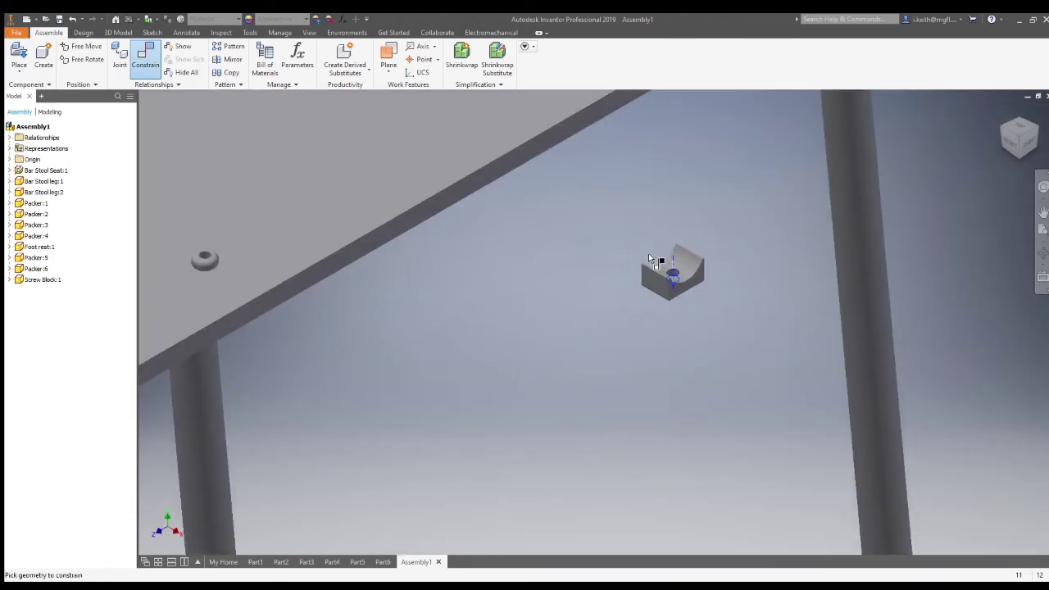
middle_click_drag(648, 253, 601, 419, "shift")
scroll(557, 175, "up", 3)
scroll(557, 175, "up", 3)
left_click(533, 172)
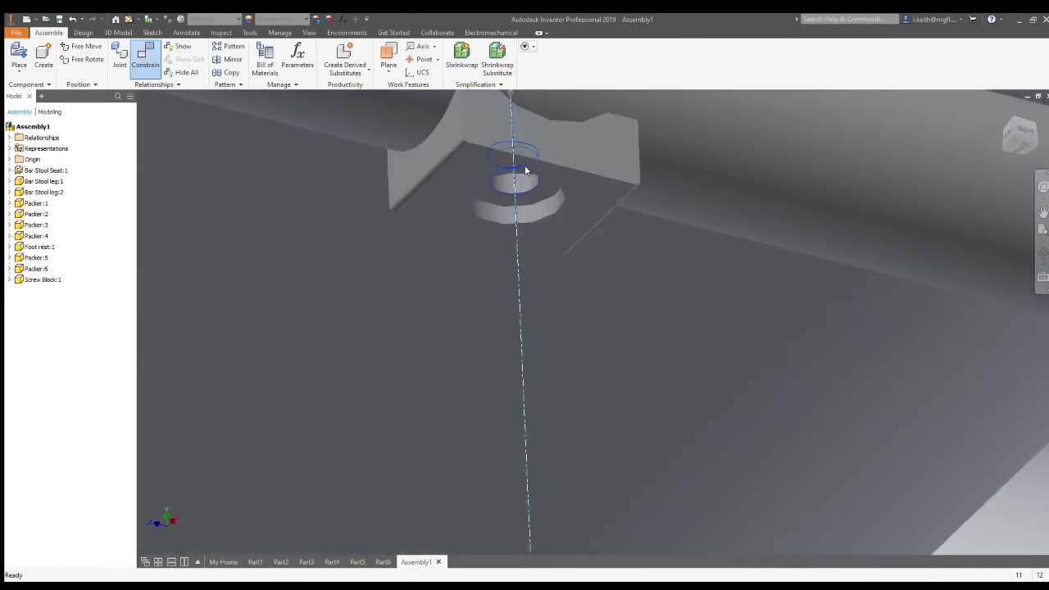
scroll(549, 220, "down", 3)
left_click(278, 210)
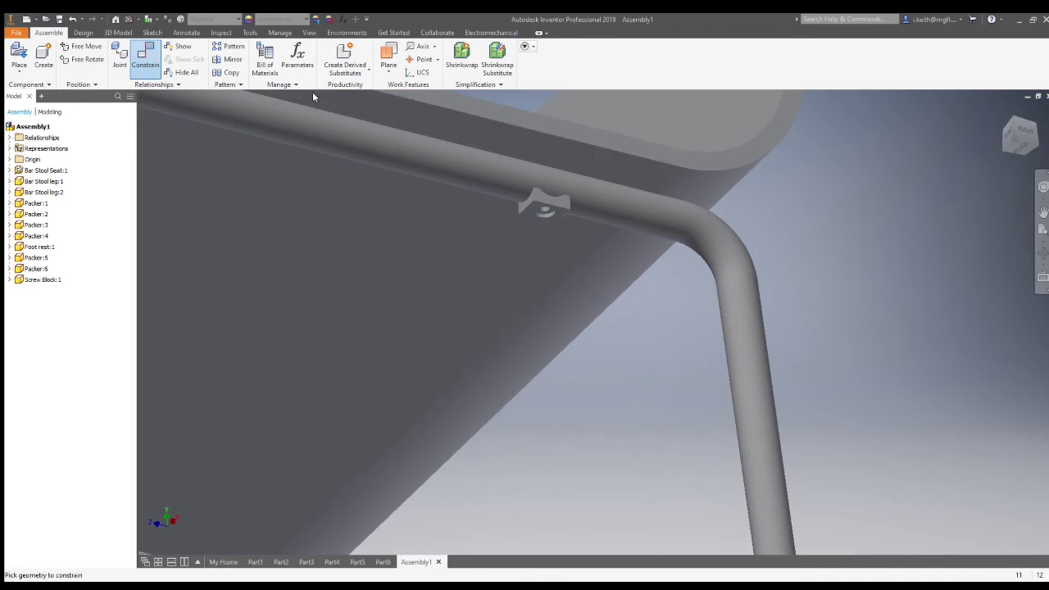
key("Escape")
- Pull Screw Block:1 down clear of the seat, and constrain its curved face's axis to the axis of the right leg's upper tube
left_click_drag(552, 202, 578, 492)
middle_click_drag(557, 445, 421, 344, "shift")
left_click(141, 66)
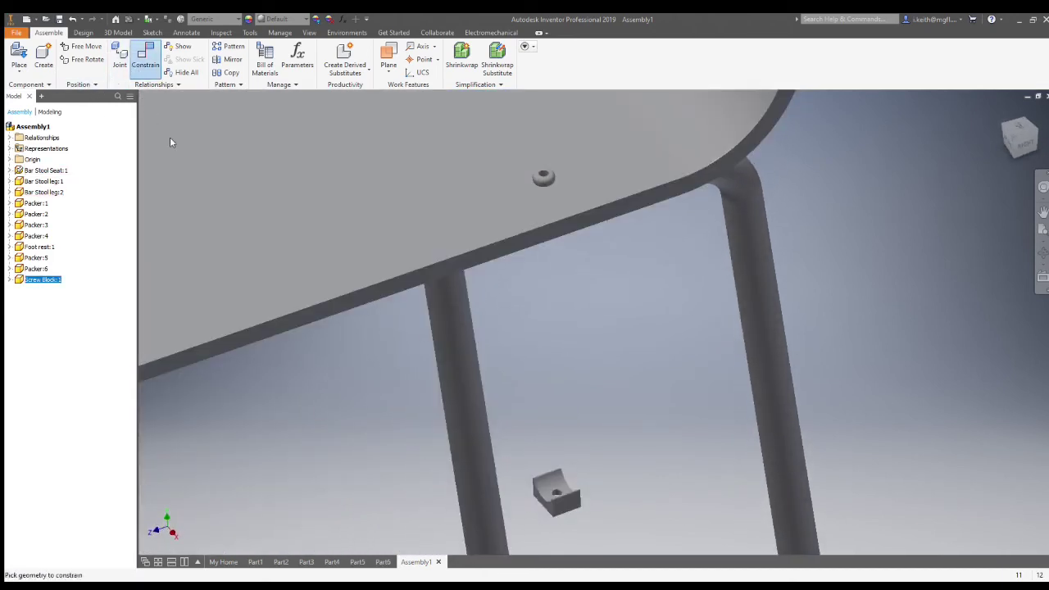
left_click(544, 492)
middle_click_drag(545, 492, 548, 368, "shift")
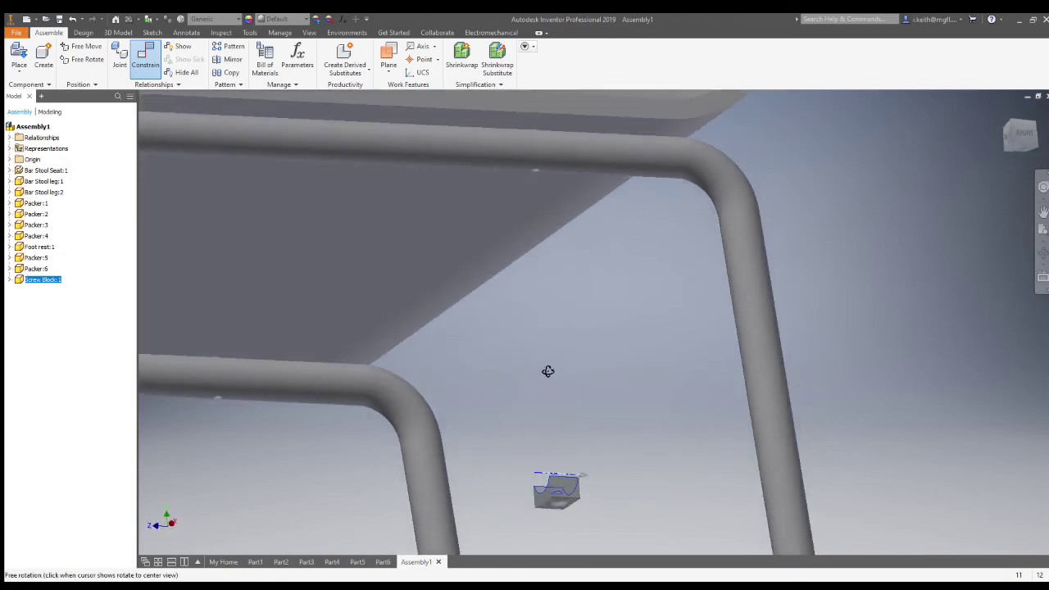
left_click(515, 157)
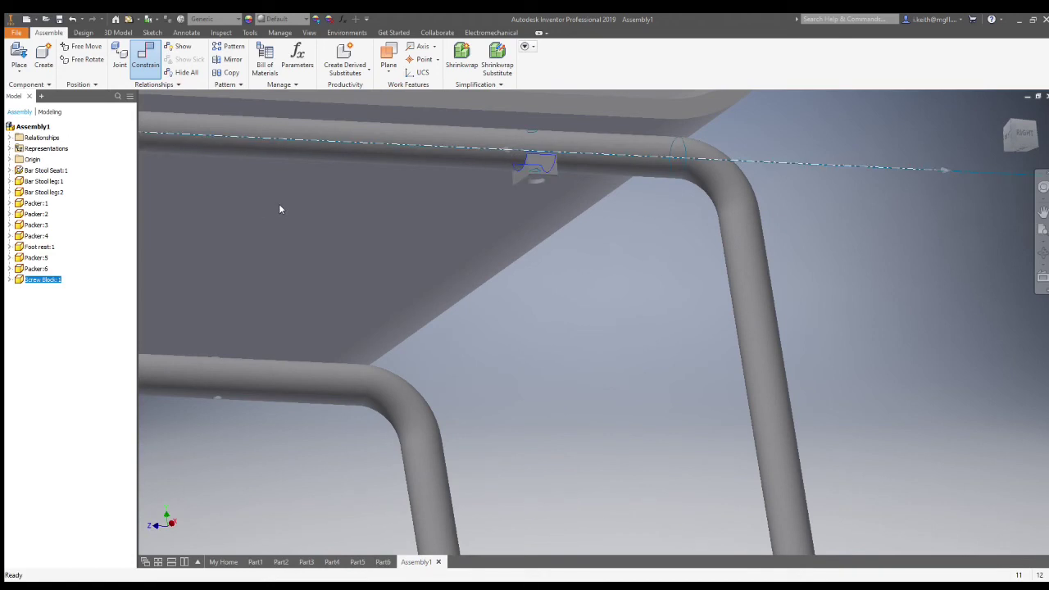
key("Escape")
scroll(452, 218, "down", 5)
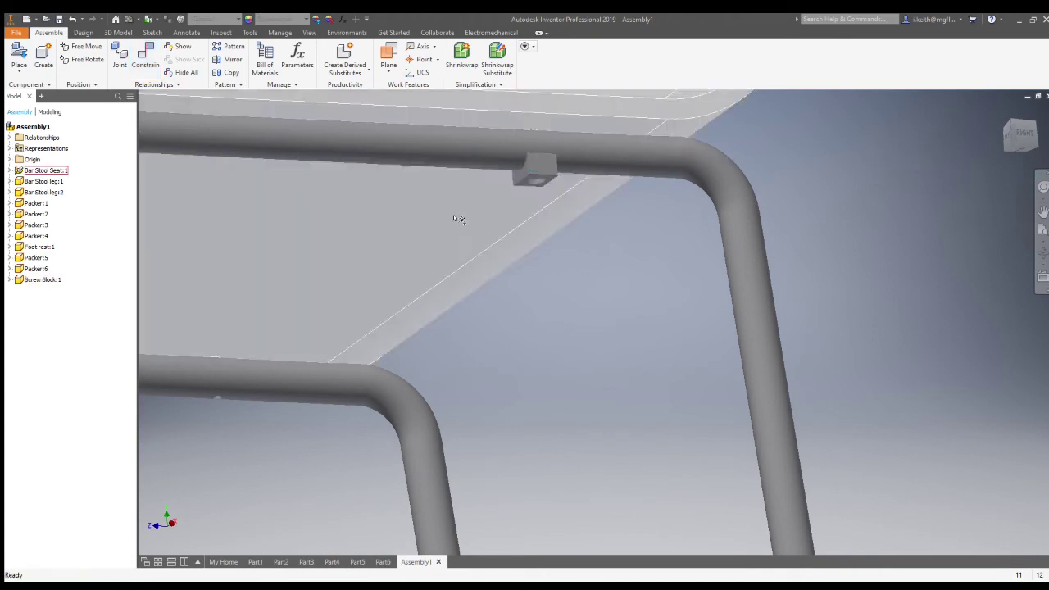
mouse_move(610, 323)
middle_mouse_down("shift")
mouse_move(588, 351)
mouse_move(592, 320)
middle_mouse_up("shift")
scroll(591, 316, "up", 5)
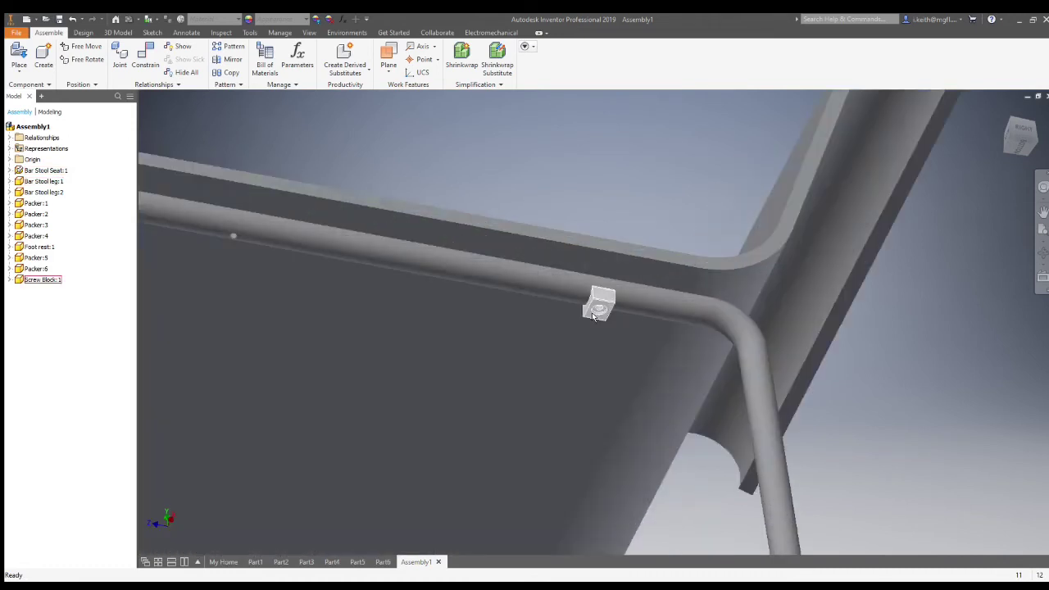
scroll(591, 314, "down", 6)
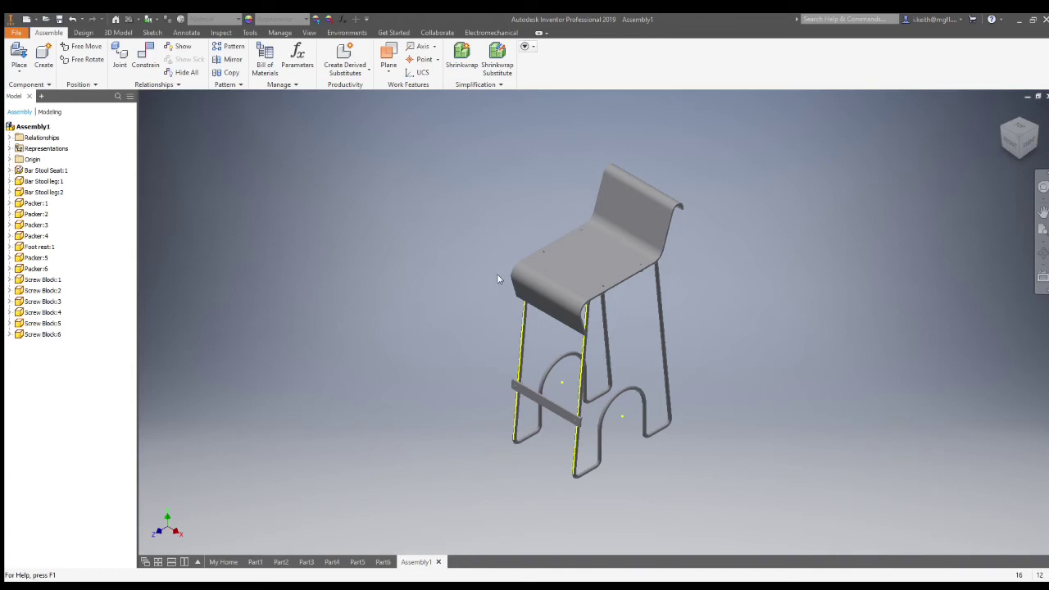
- Place one Feet component below the front of the right leg's base
key("ctrl+v")
scroll(590, 488, "down", 5)
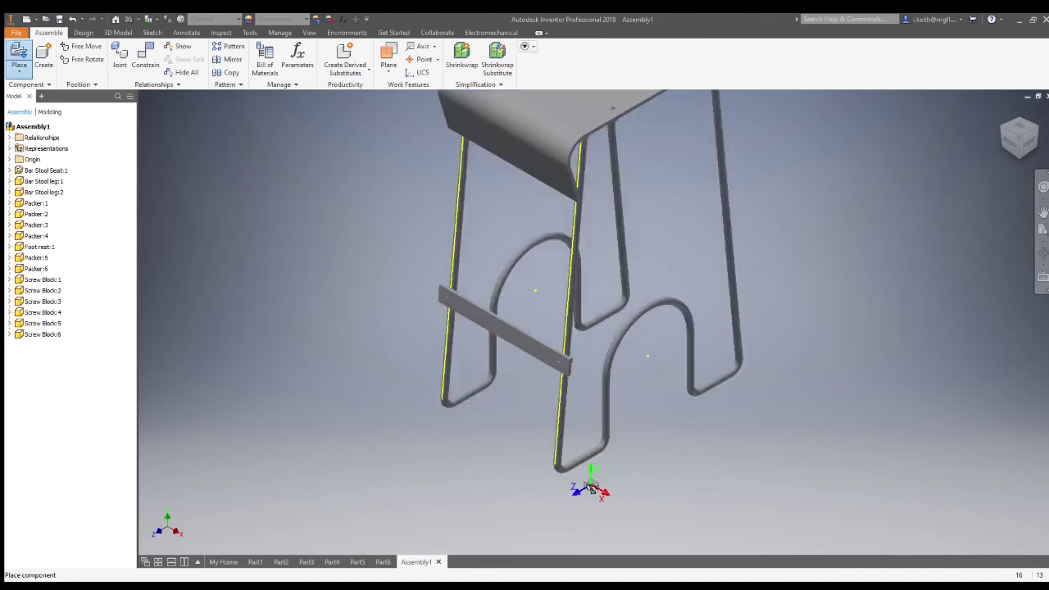
left_click(614, 469)
scroll(640, 480, "down", 3)
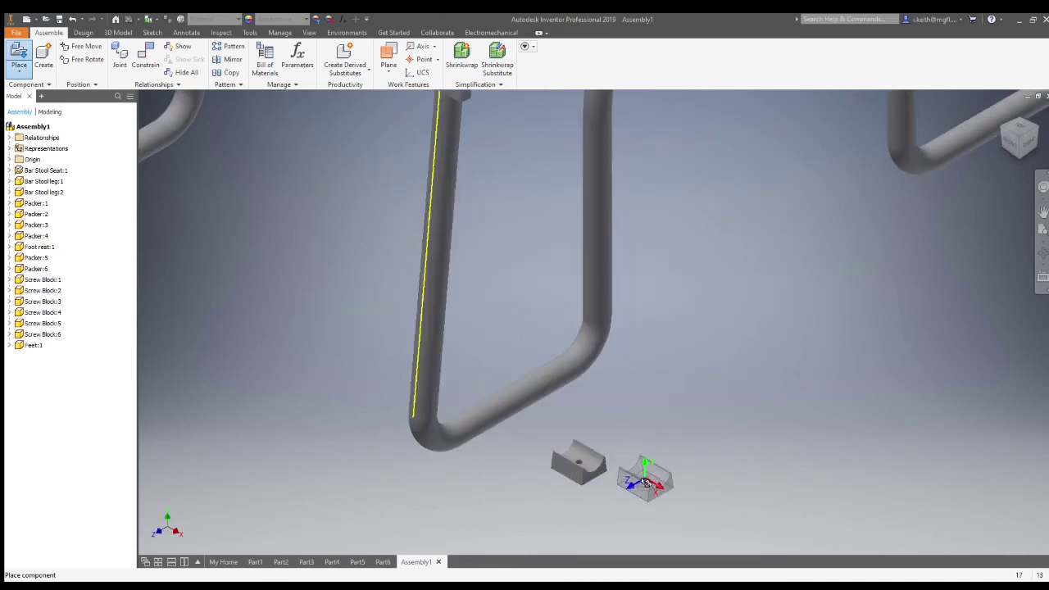
key("Escape")
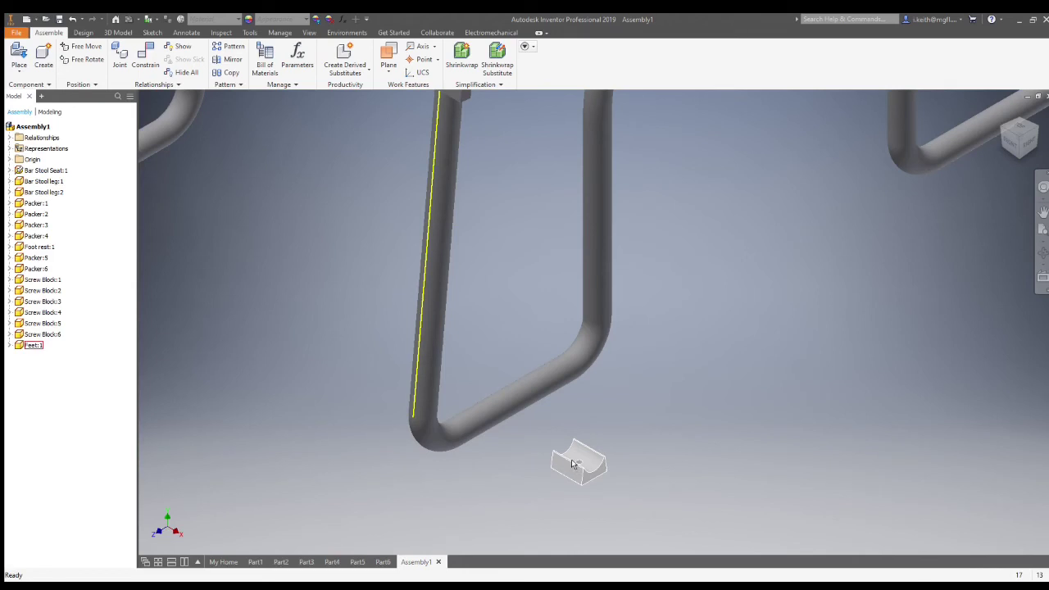
- Constrain the axis of the foot's curved face to the axis of the right leg's lower front tube
left_click(141, 62)
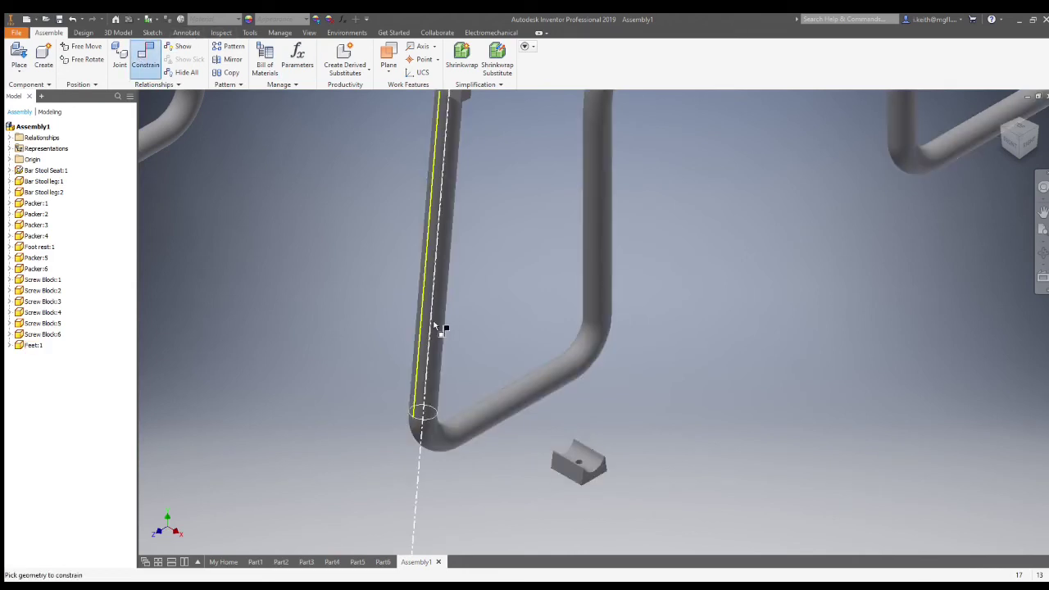
left_click(434, 324)
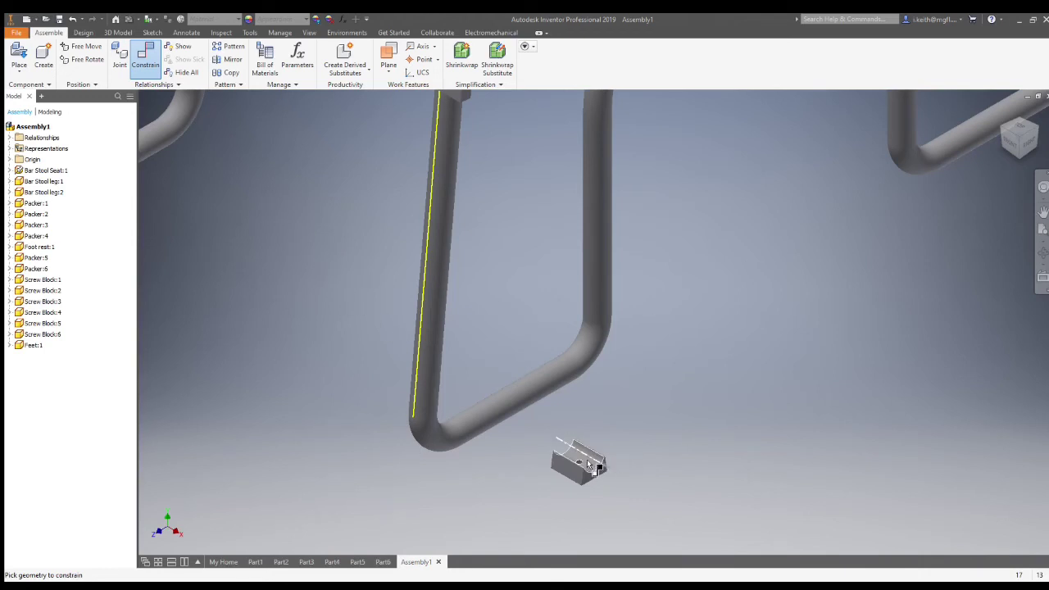
left_click(510, 407)
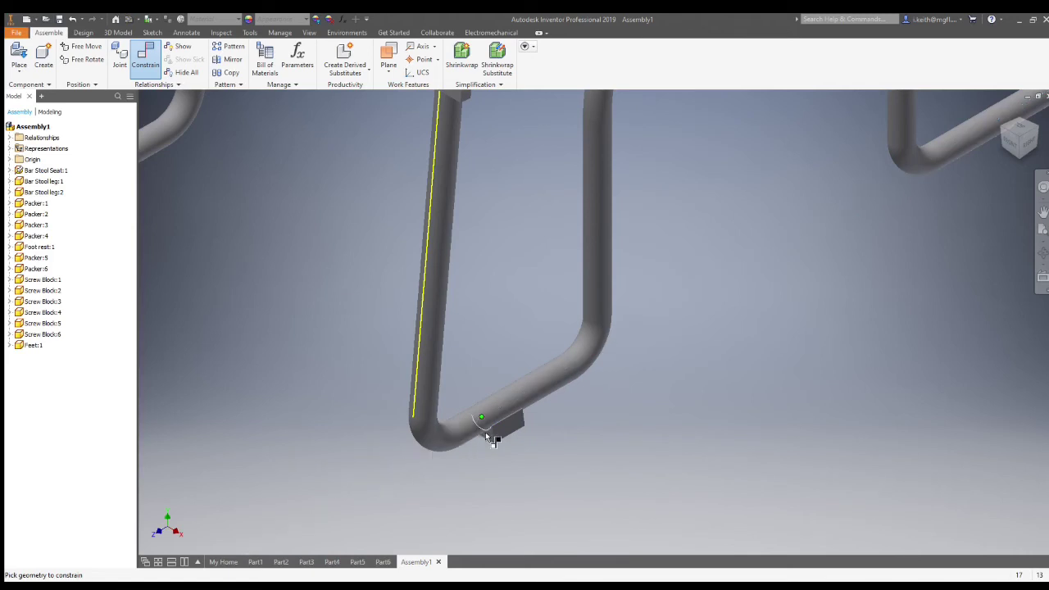
key("Escape")
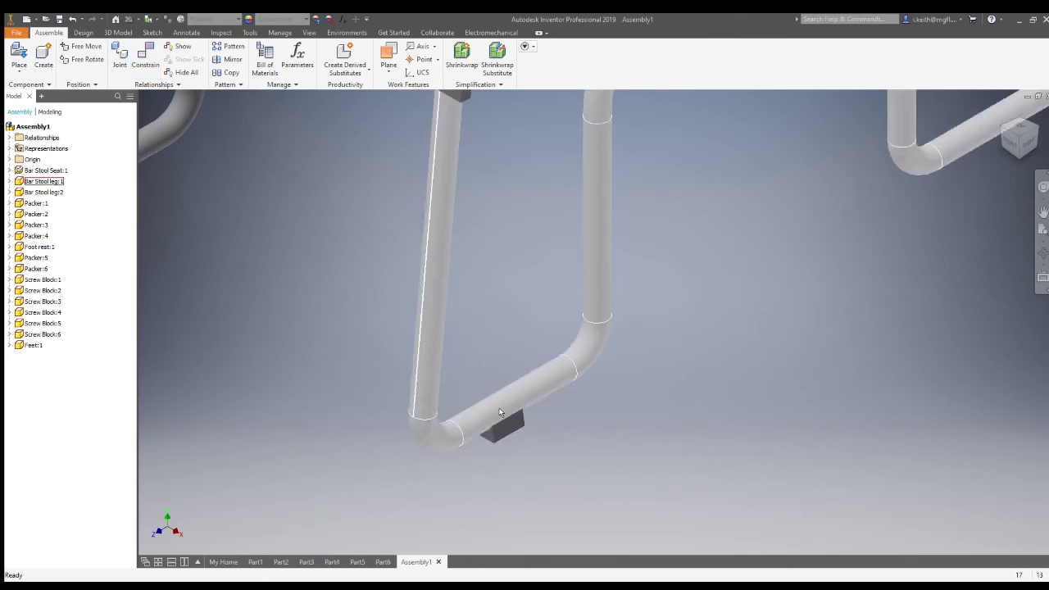
- Slide Feet:1 back along the right leg's lower front tube and view its hole from below
left_click_drag(512, 433, 547, 414)
middle_click_drag(541, 463, 555, 418, "shift")
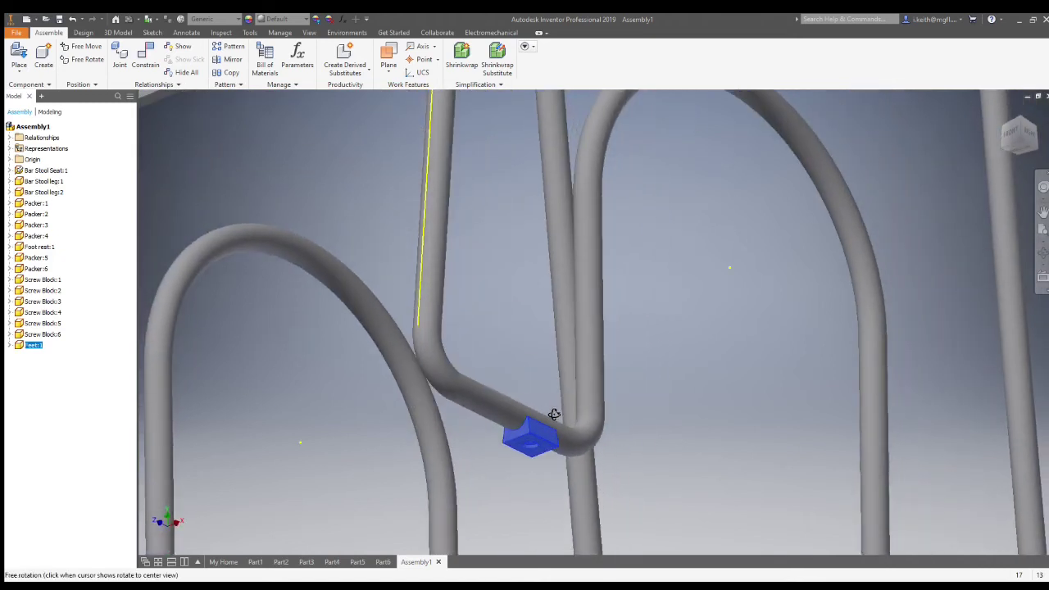
scroll(536, 442, "up", 3)
middle_click_drag(533, 457, 494, 463, "shift")
scroll(545, 449, "up", 3)
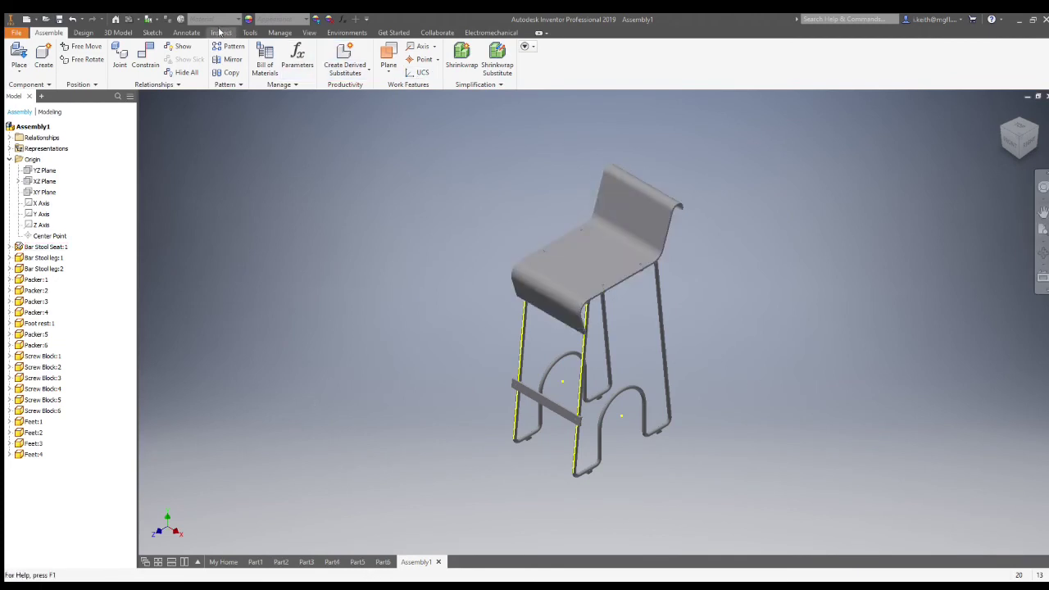
- Apply a Chrome appearance to both bar stool legs, and a red appearance to the seat and foot rest
left_click(246, 33)
left_click(95, 58)
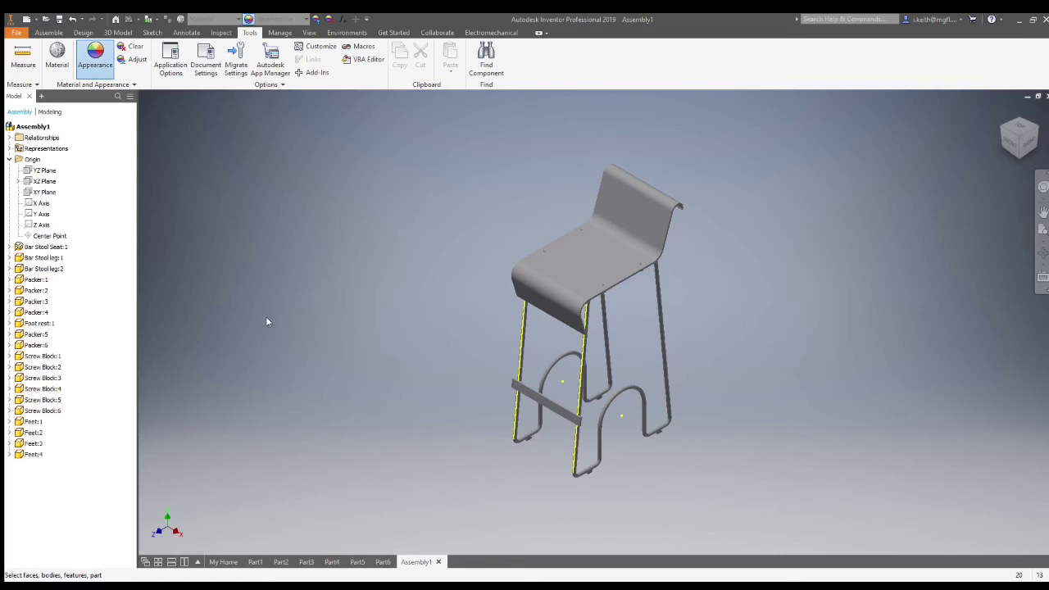
left_click(619, 396)
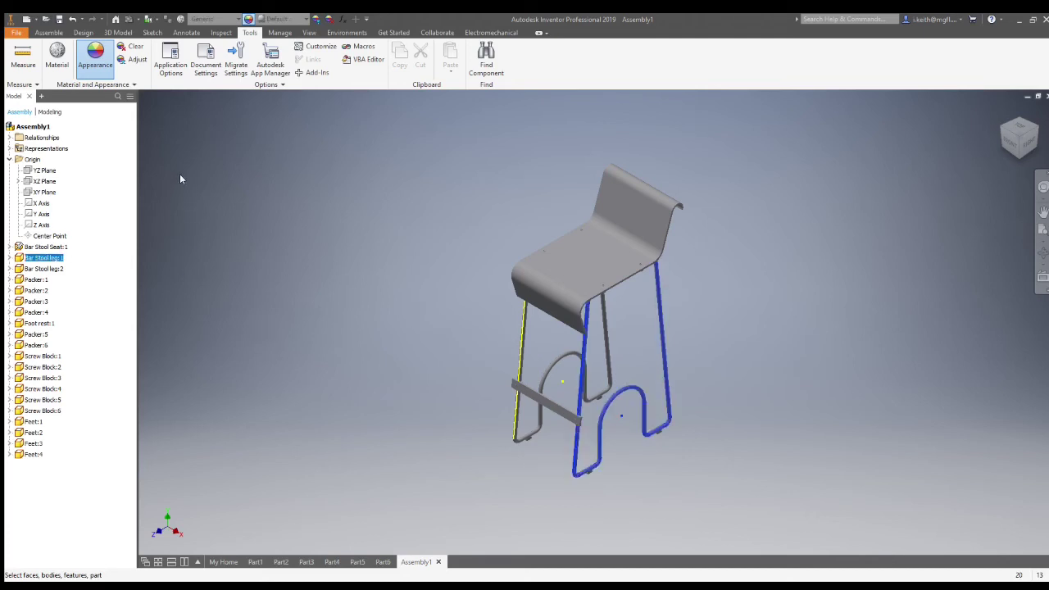
left_click(547, 366)
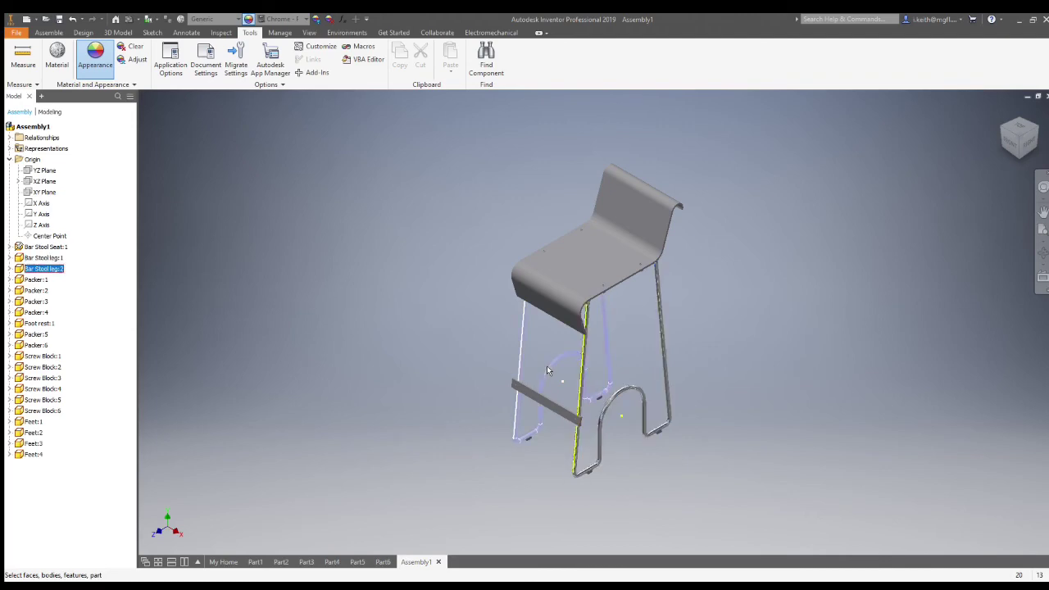
left_click(194, 187)
- Select all six packers, four on the seat and two on the foot rest, for an appearance change
left_click(544, 252)
scroll(544, 254, "up", 5)
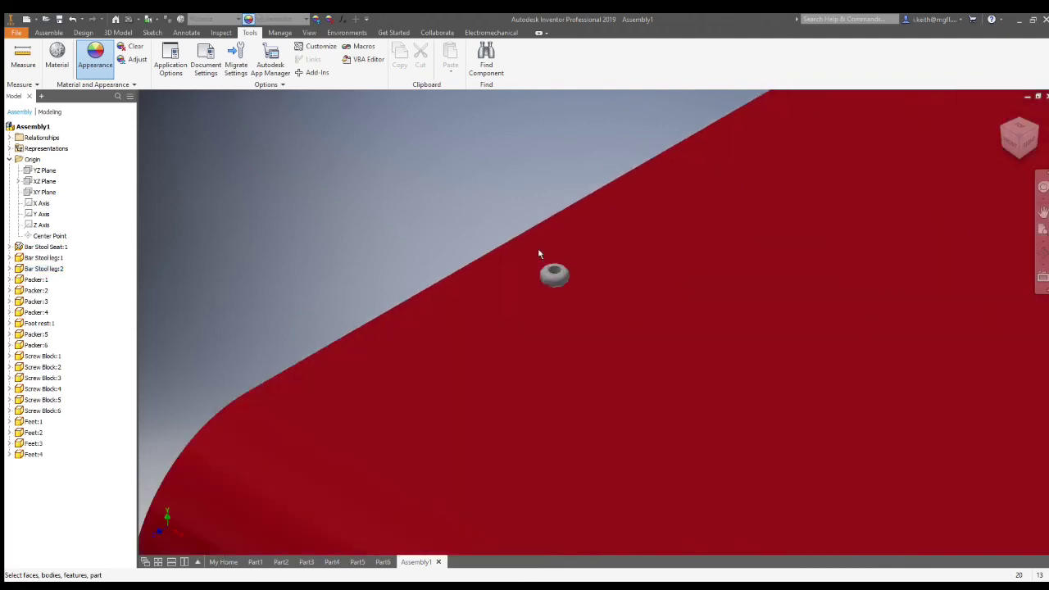
scroll(574, 270, "down", 3)
scroll(682, 224, "up", 5)
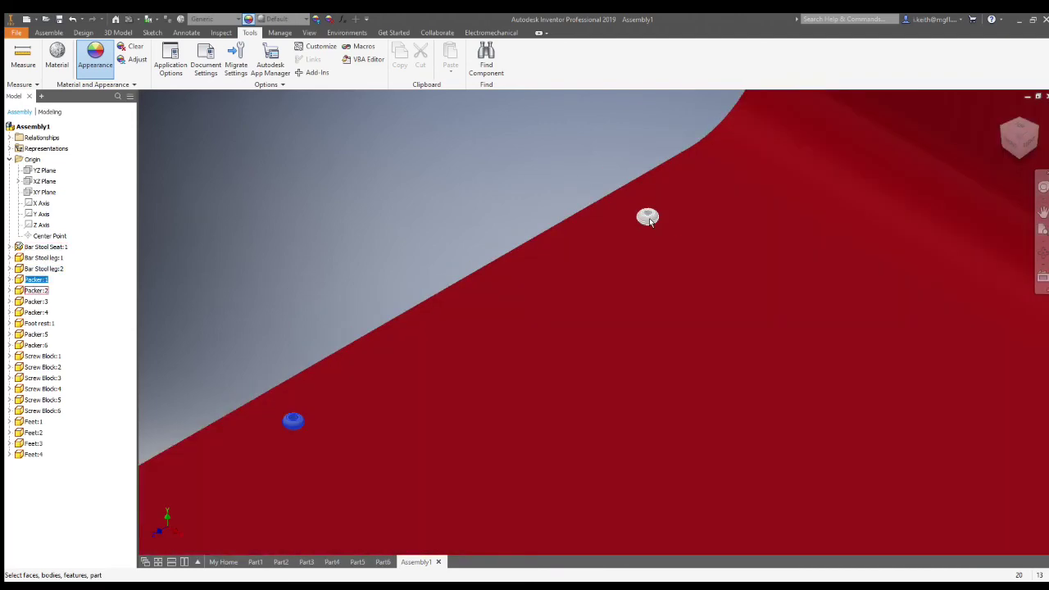
left_click(651, 219)
scroll(710, 322, "down", 6)
scroll(745, 420, "up", 5)
left_click(725, 364)
left_click(990, 211)
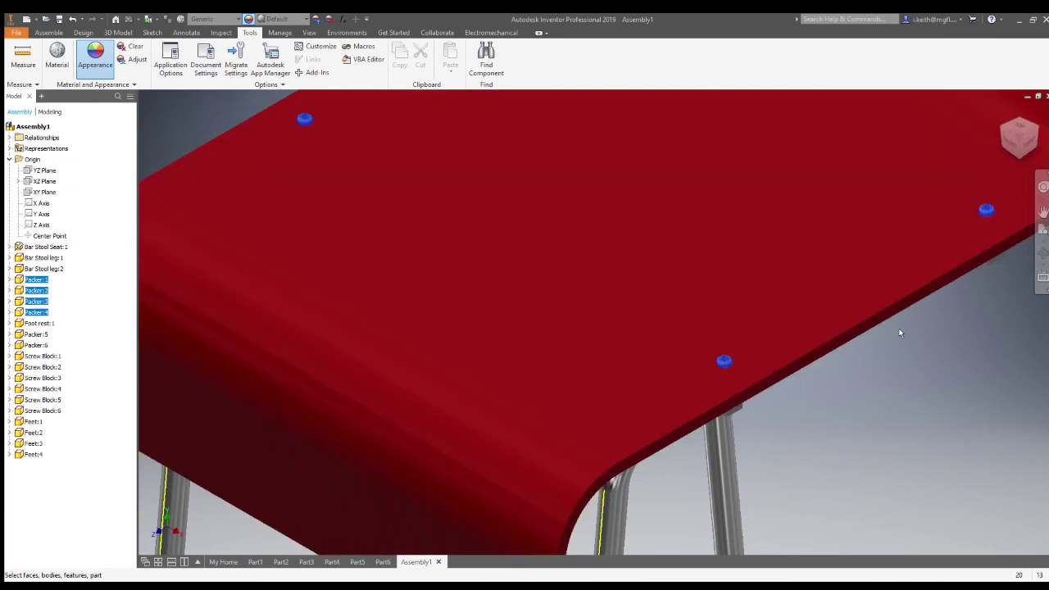
scroll(900, 330, "down", 5)
scroll(858, 471, "up", 4)
left_click(816, 321)
left_click(467, 122)
- Add the four feet to the selected packers and give them all a glossy black appearance
left_click(547, 431)
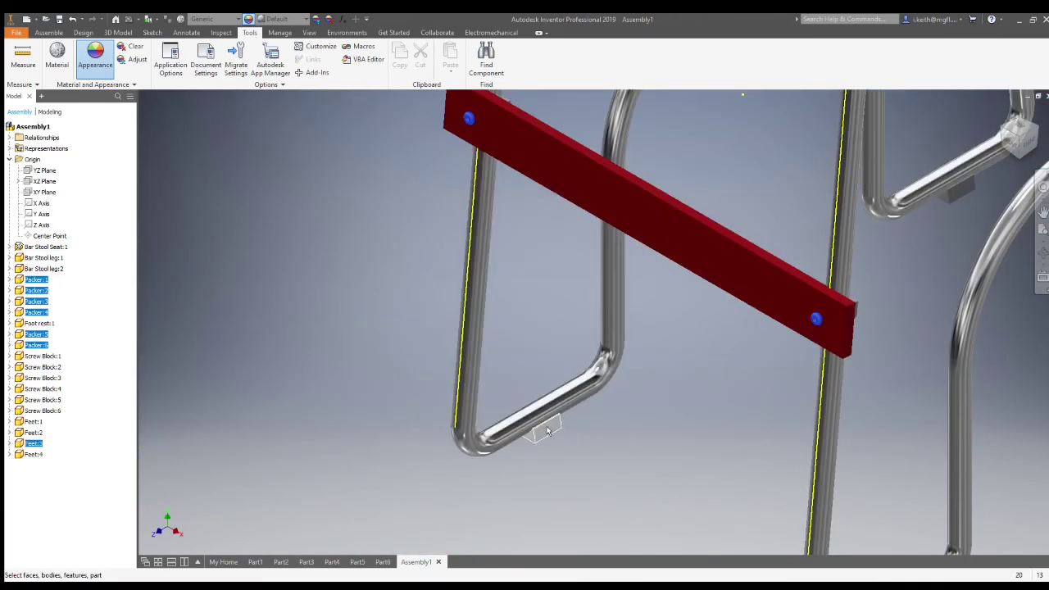
left_click(957, 191)
scroll(960, 195, "down", 5)
scroll(978, 299, "up", 5)
left_click(906, 257)
scroll(902, 262, "down", 5)
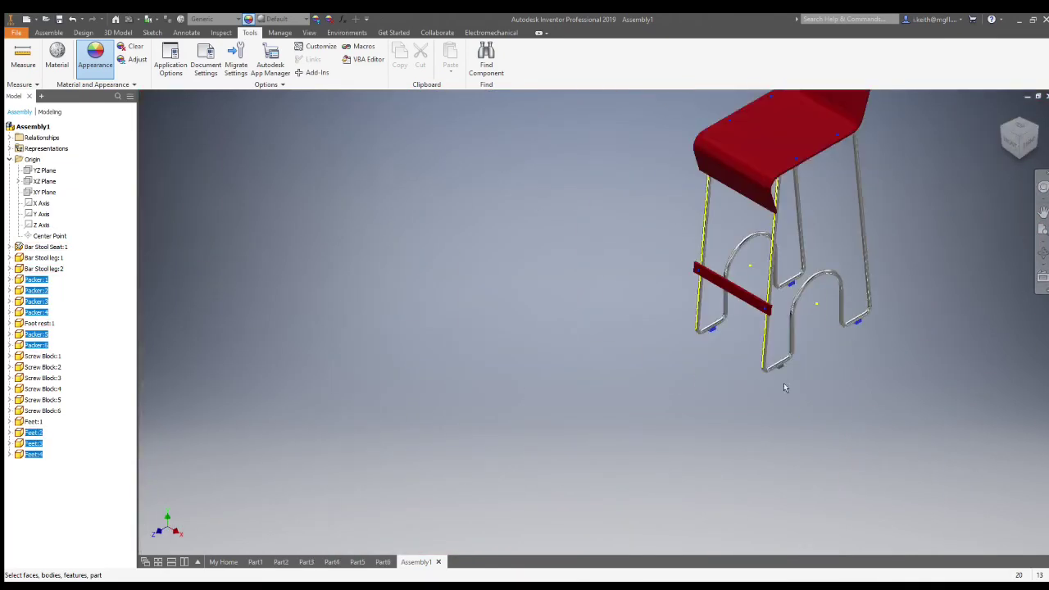
scroll(784, 383, "up", 5)
left_click(750, 348)
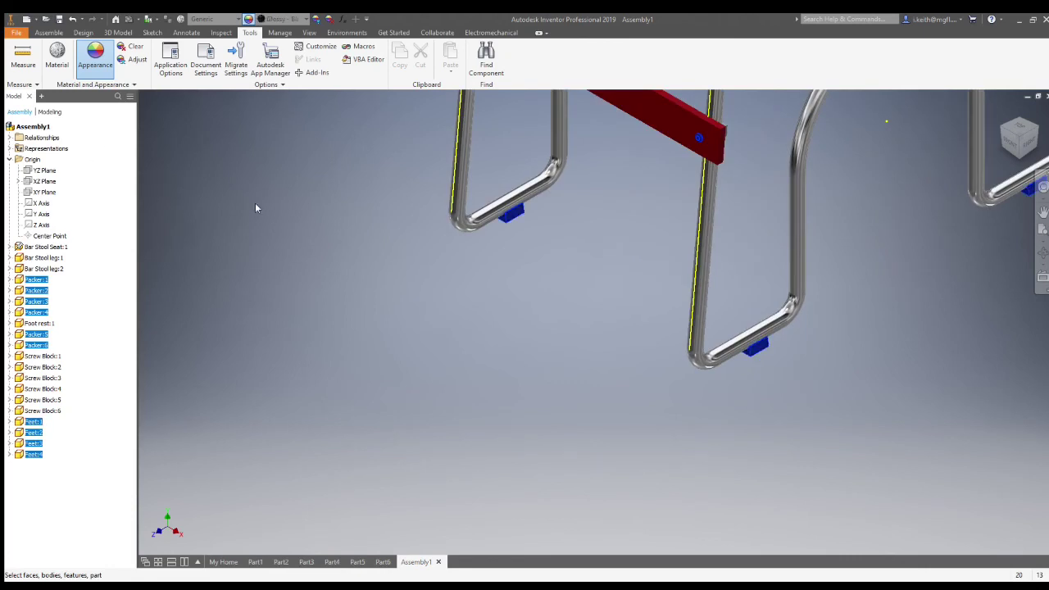
left_click(506, 313)
- Give all six screw blocks, four under the seat and two at the foot rest, a black appearance
scroll(507, 313, "down", 5)
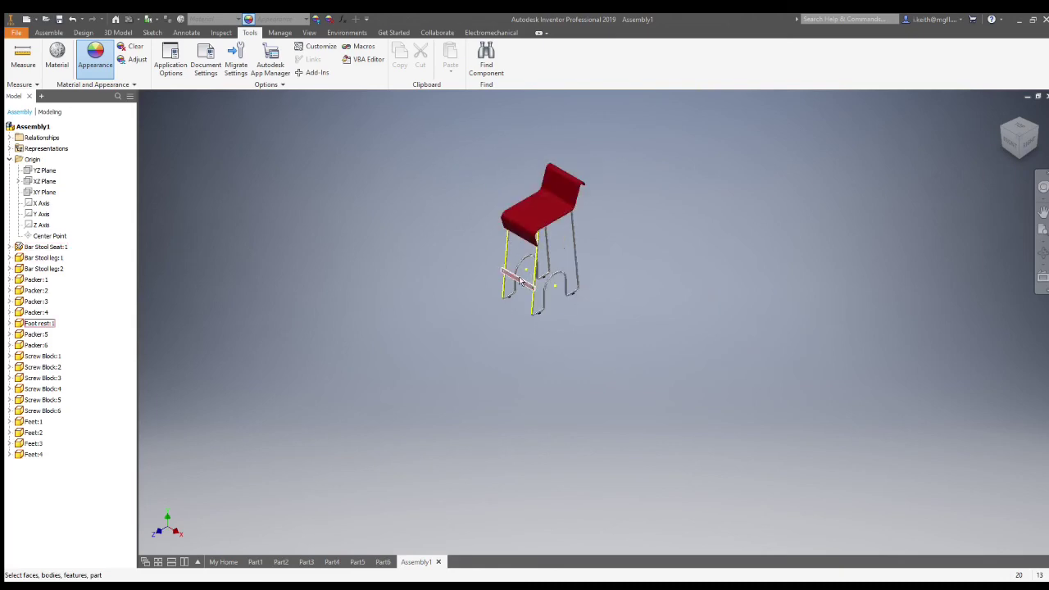
middle_click_drag(517, 287, 527, 239, "shift")
scroll(504, 205, "up", 5)
left_click(575, 131)
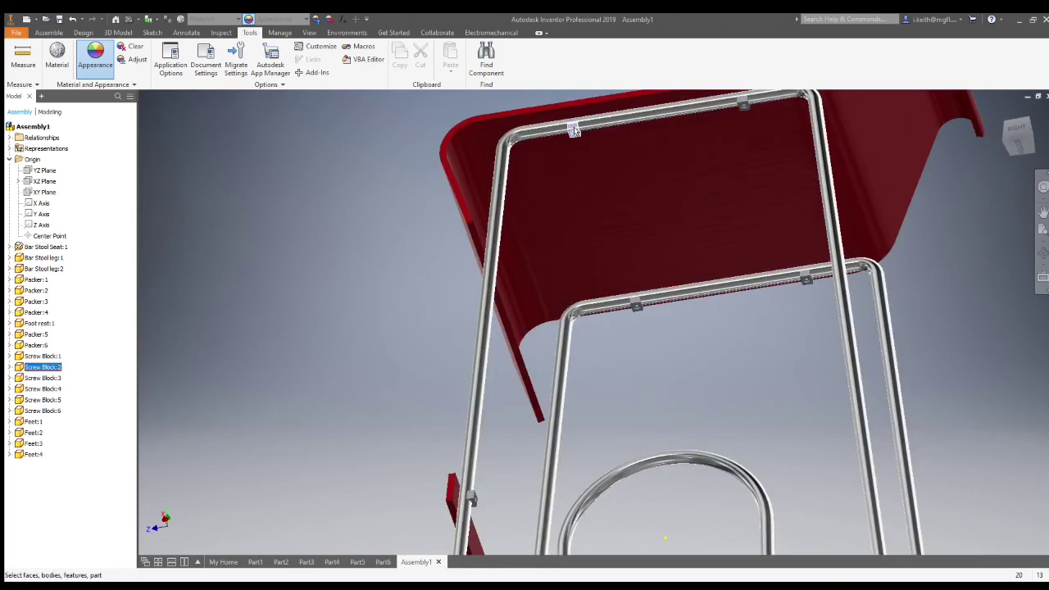
left_click(743, 104, "ctrl")
left_click(806, 280, "ctrl")
left_click(637, 306, "ctrl")
left_click(472, 499, "ctrl")
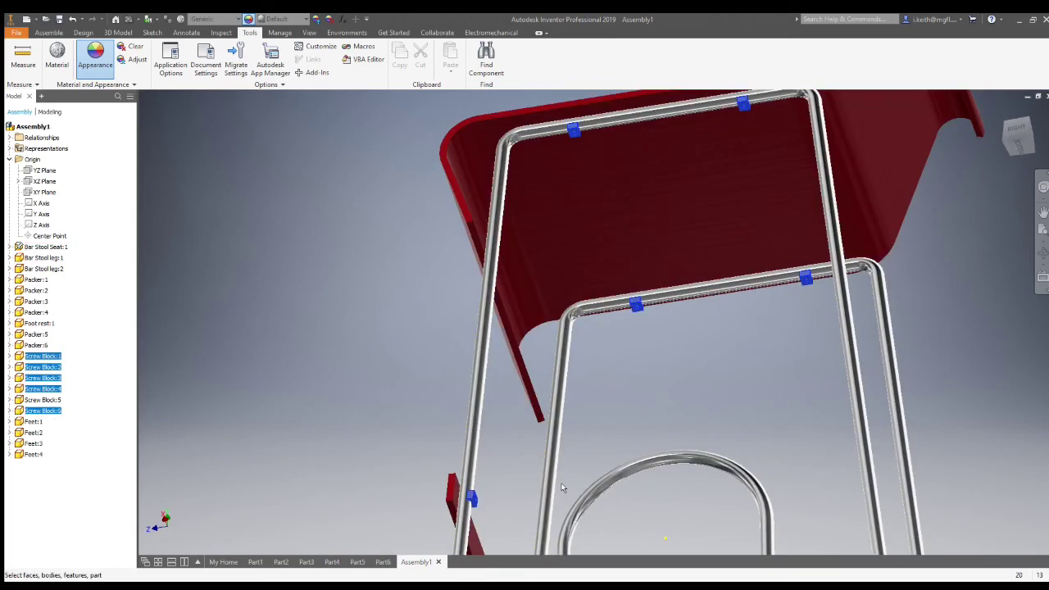
middle_click_drag(561, 485, 581, 340)
scroll(565, 517, "up", 3)
left_click(554, 473, "ctrl")
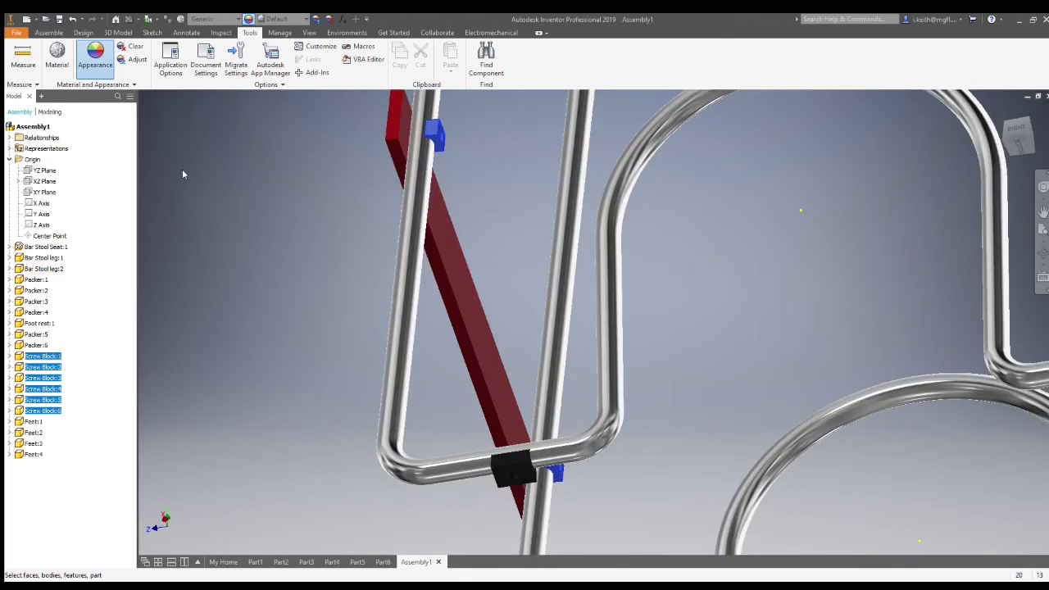
left_click(651, 280)
- Turn on shadows and reflections for the whole stool and set the lighting style to Soft Light
scroll(652, 280, "down", 6)
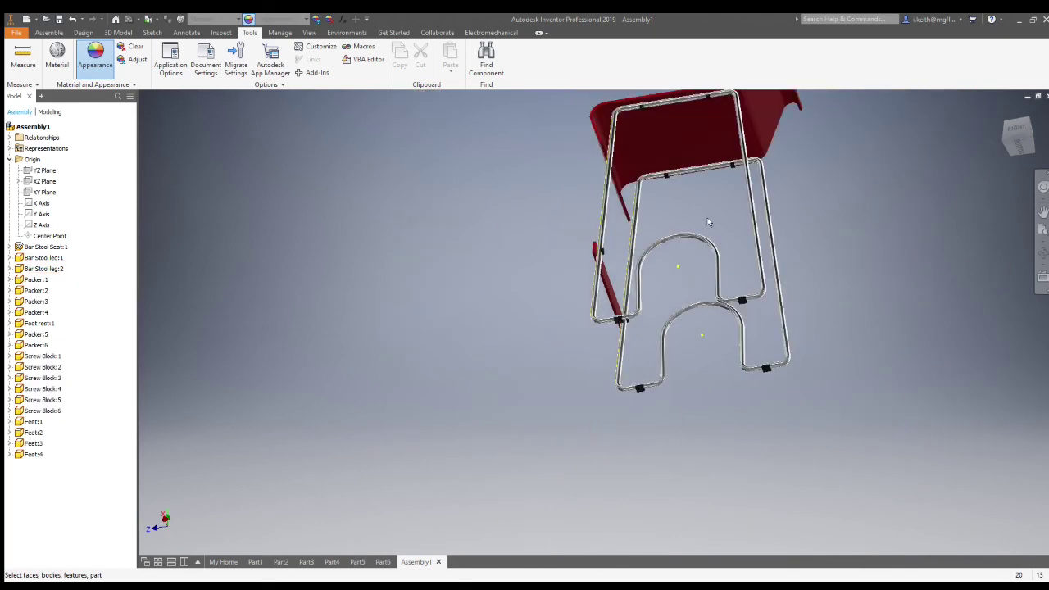
left_click(1014, 128)
left_click(1002, 109)
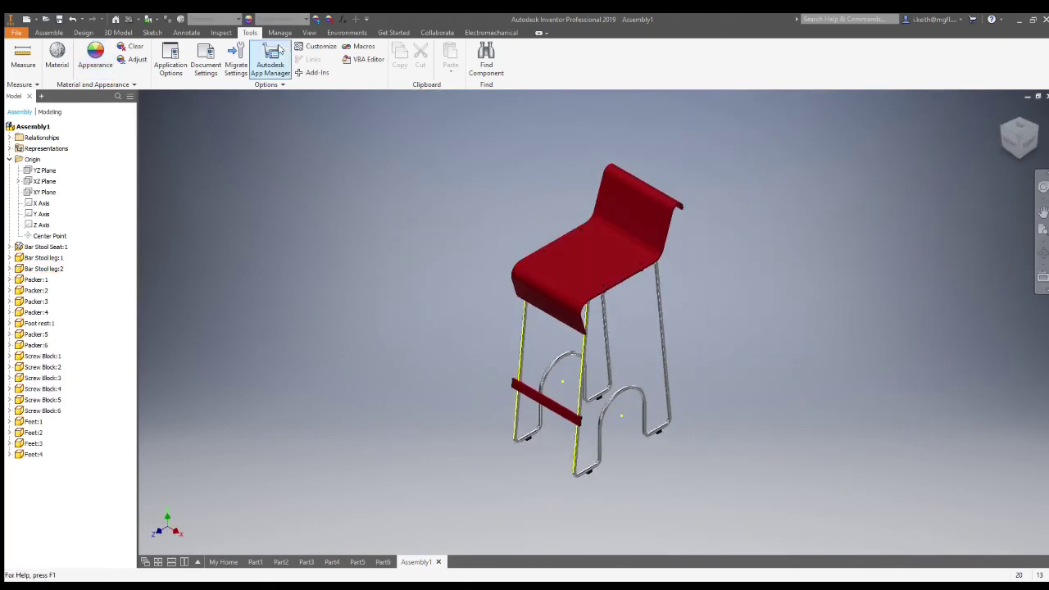
left_click(309, 32)
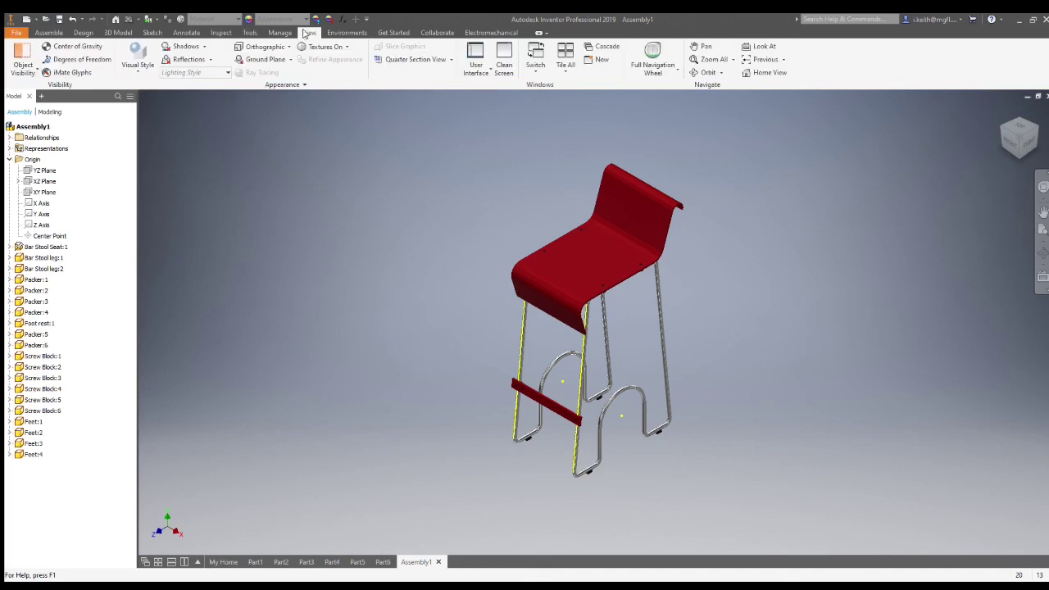
left_click(183, 46)
left_click(168, 63)
left_click(219, 73)
left_click(199, 253)
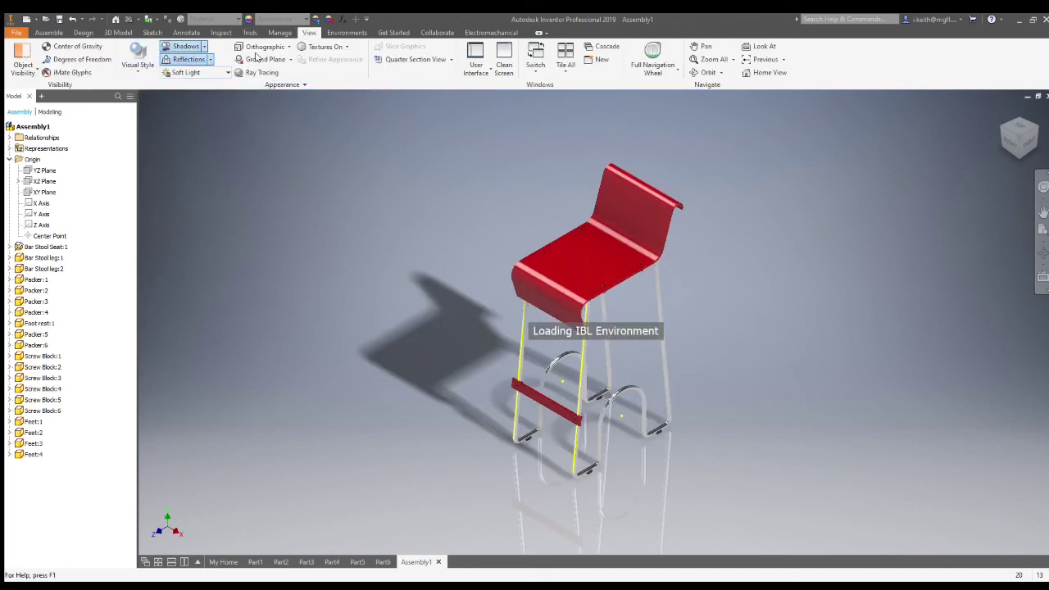
- Switch the stool's display to perspective projection and render it with Ray Tracing
left_click(262, 86)
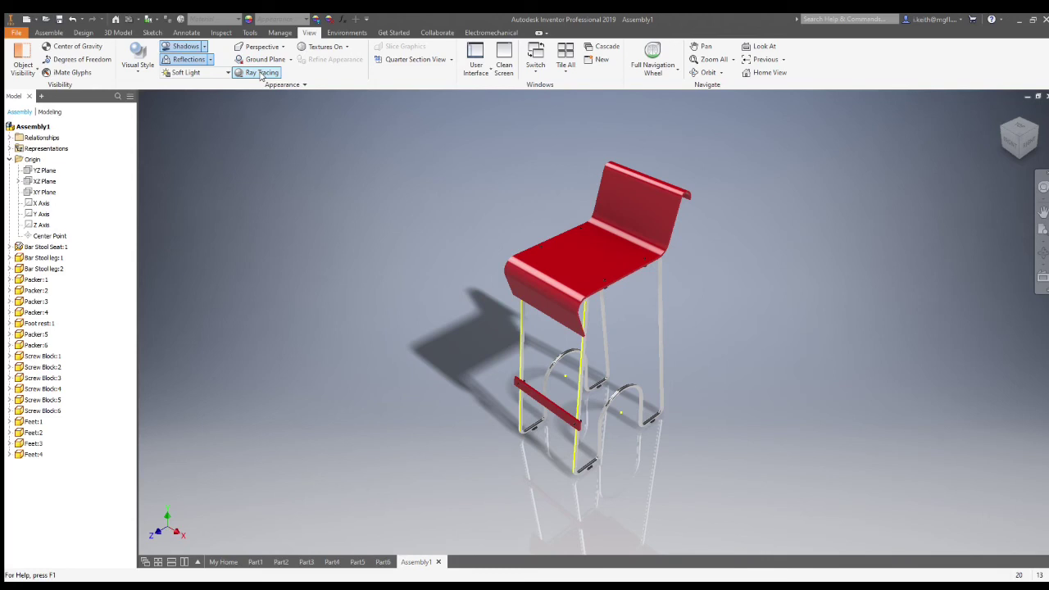
left_click(261, 73)
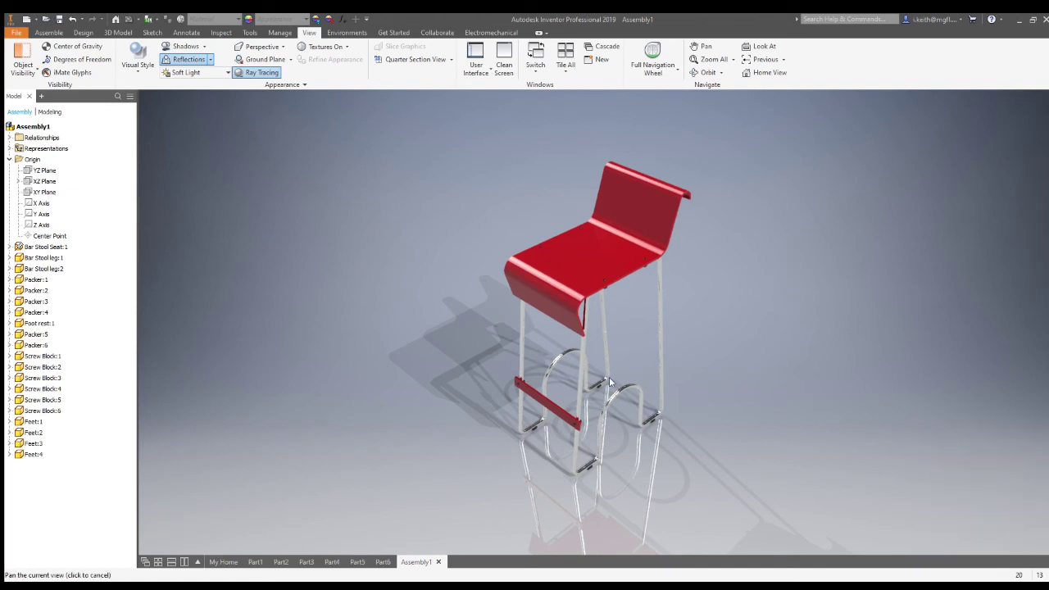
key("Escape")
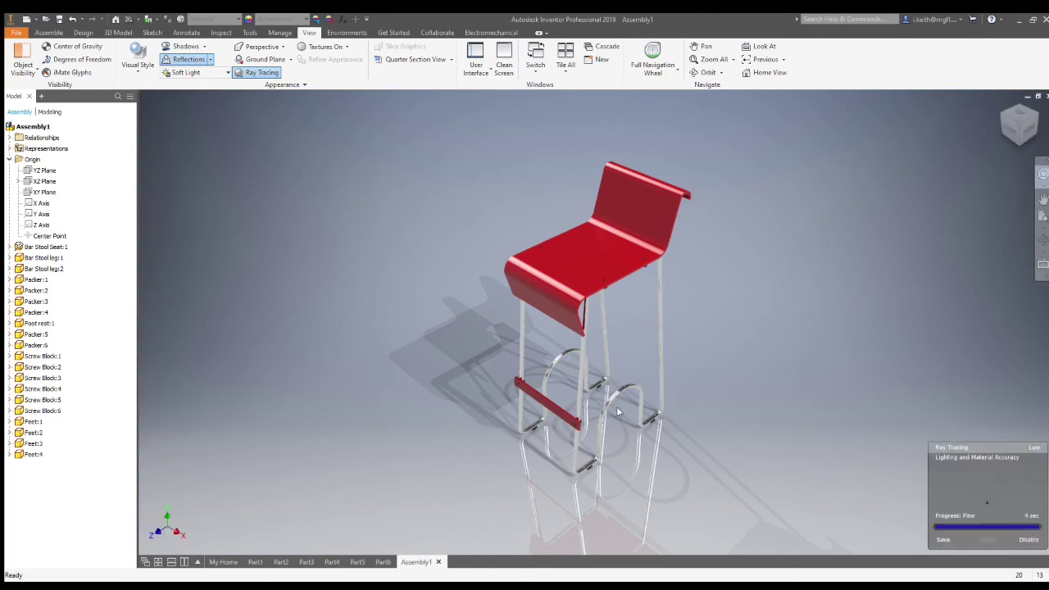